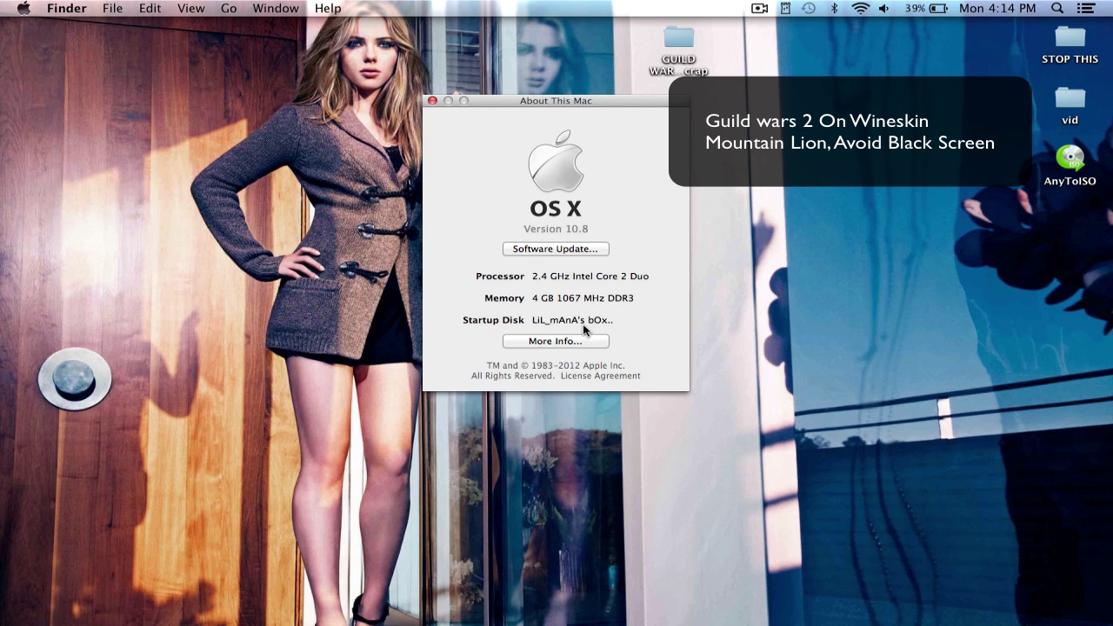
Step: Close the About This Mac window and briefly check the contents of the GUILD WARS 2 Setup crap folder
click(584, 228)
click(432, 101)
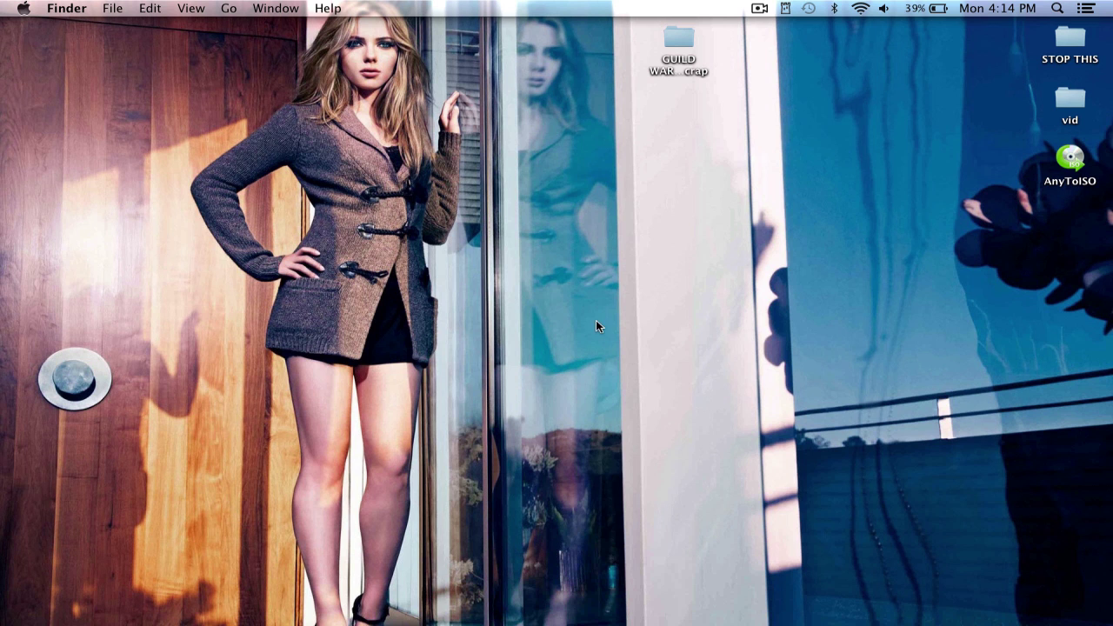
double_click(682, 38)
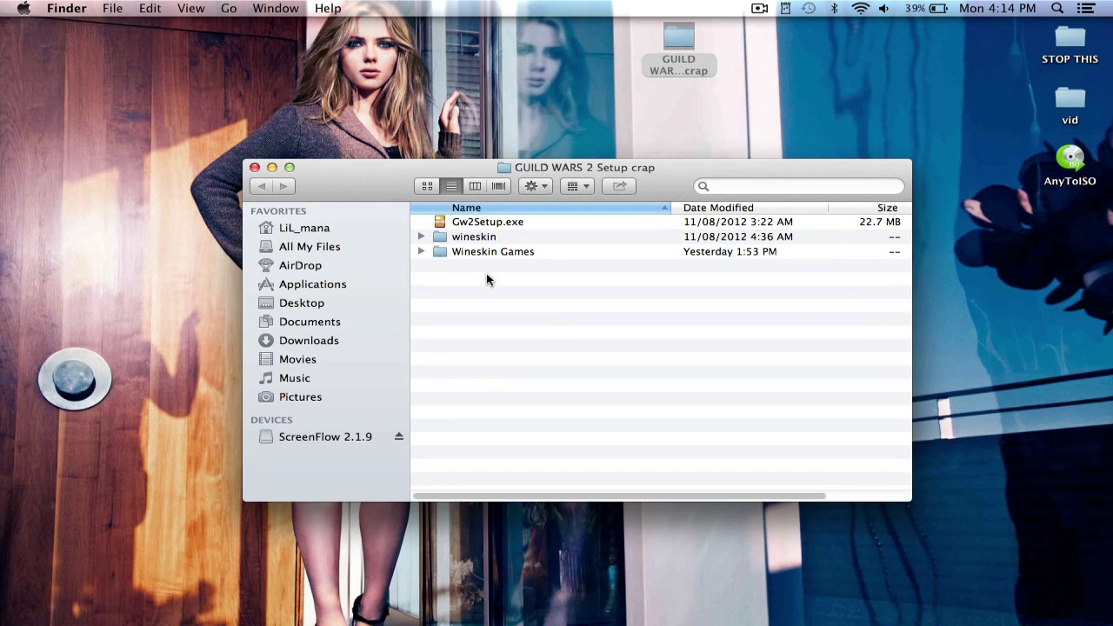
click(253, 167)
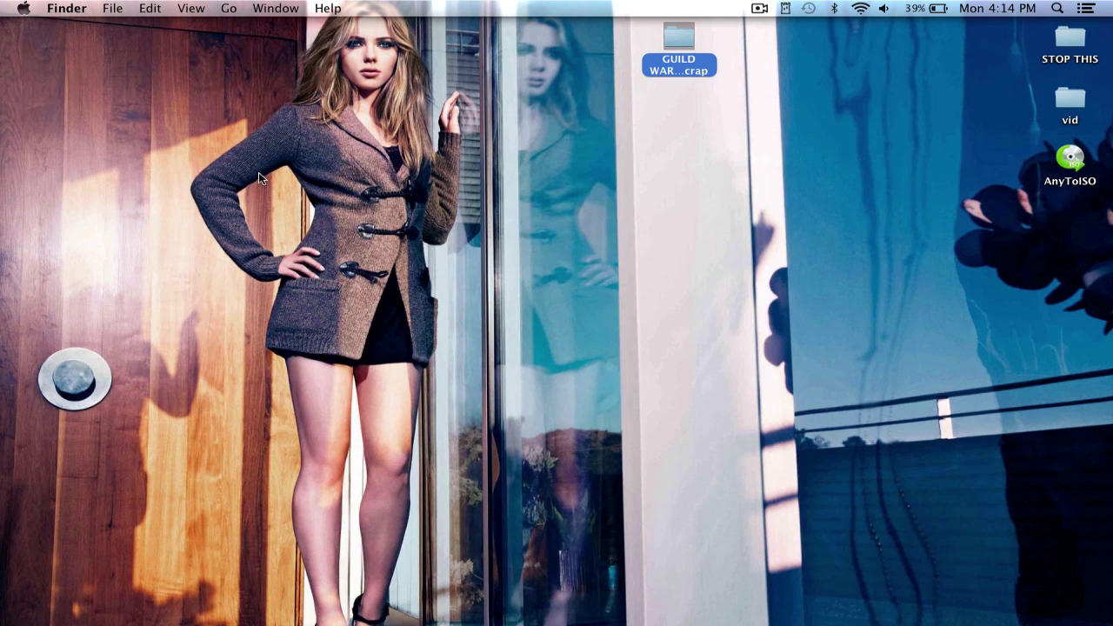
mouse_move(484, 621)
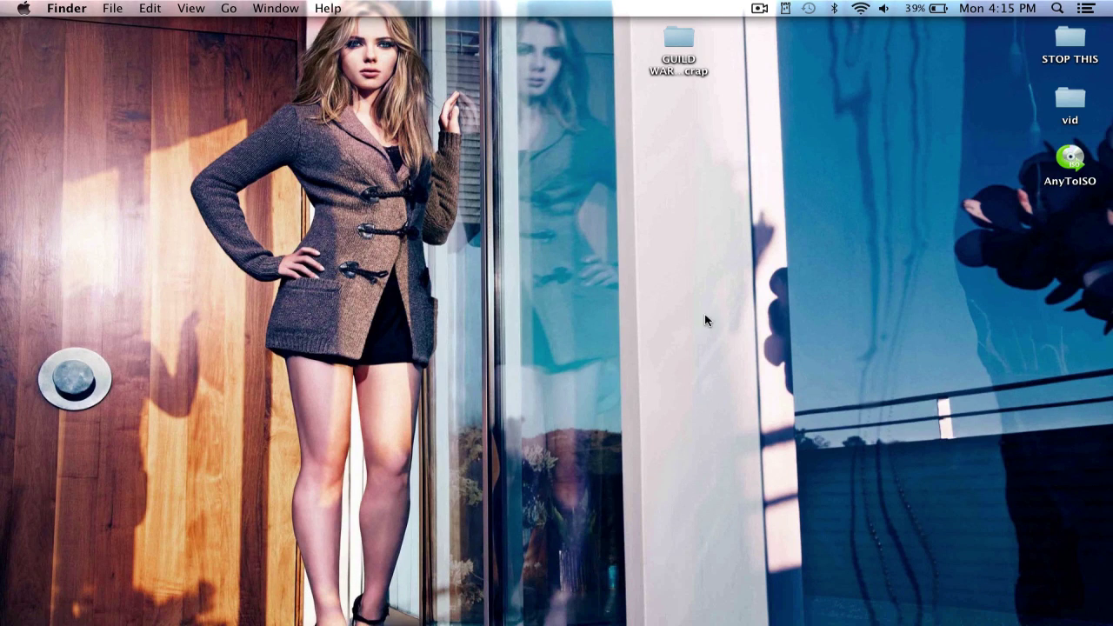
Step: Examine the Guild Wars 2 setup folder, including its wineskin subfolder and the Gw2Setup.exe installer
double_click(674, 61)
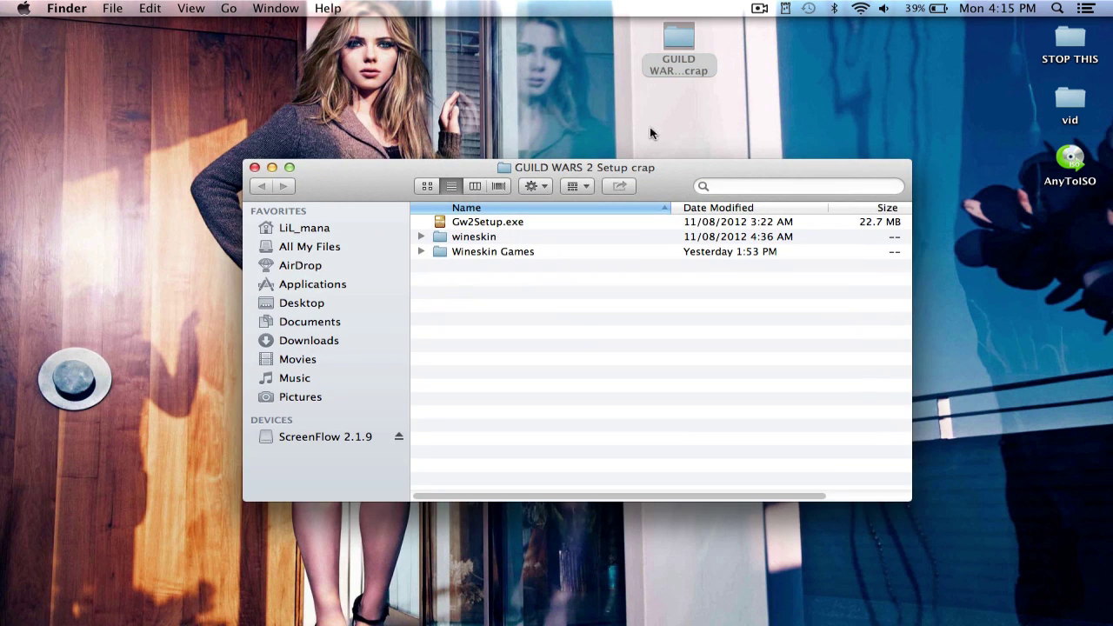
double_click(465, 237)
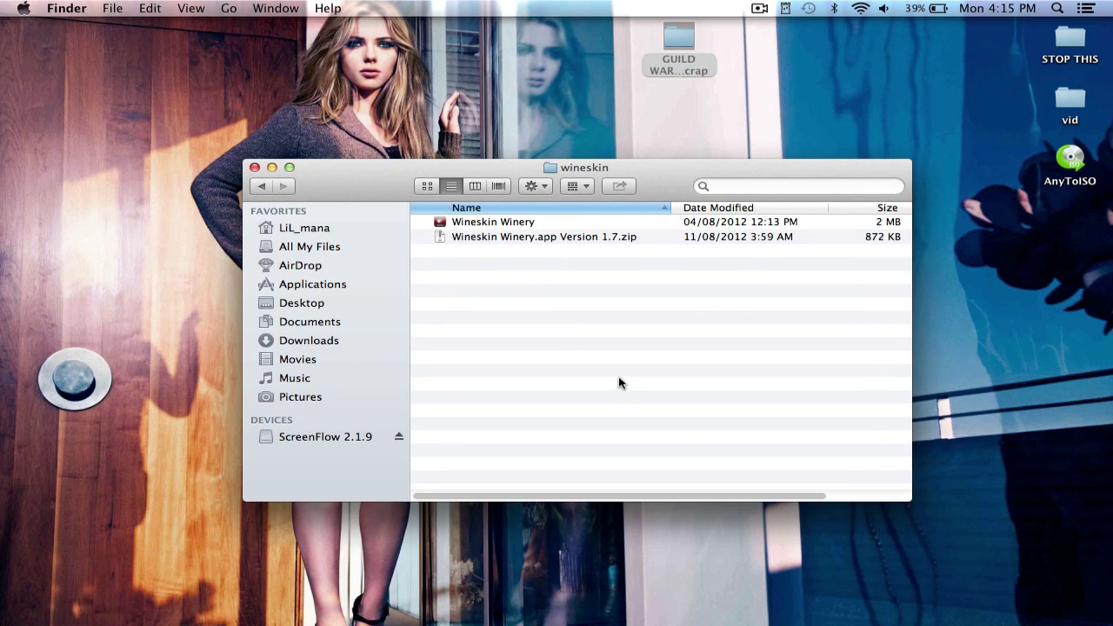
click(261, 186)
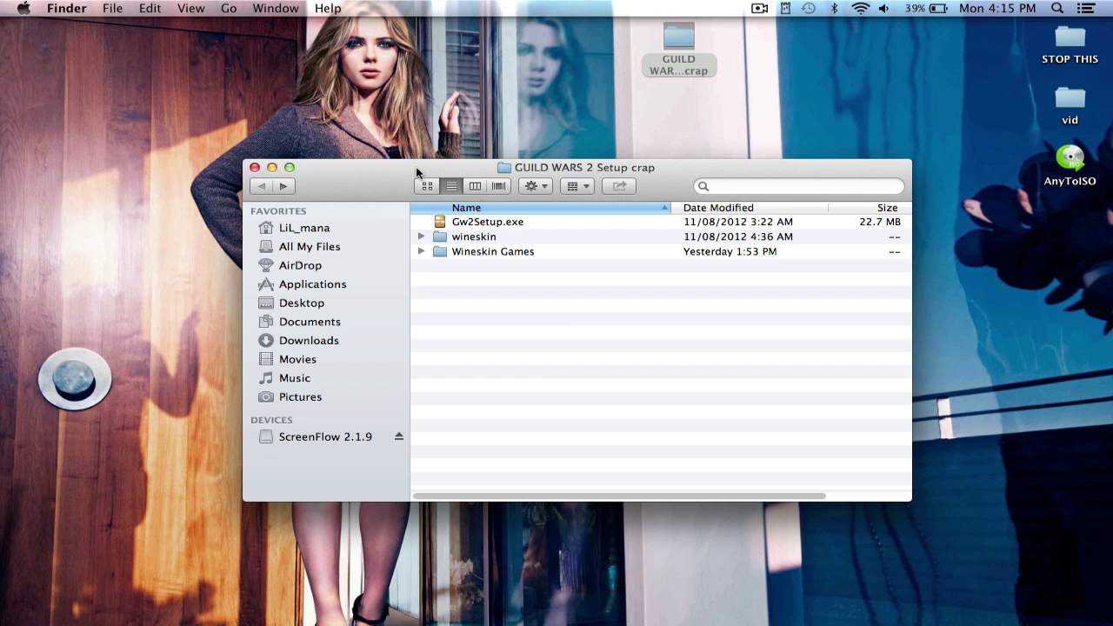
drag(416, 166, 395, 202)
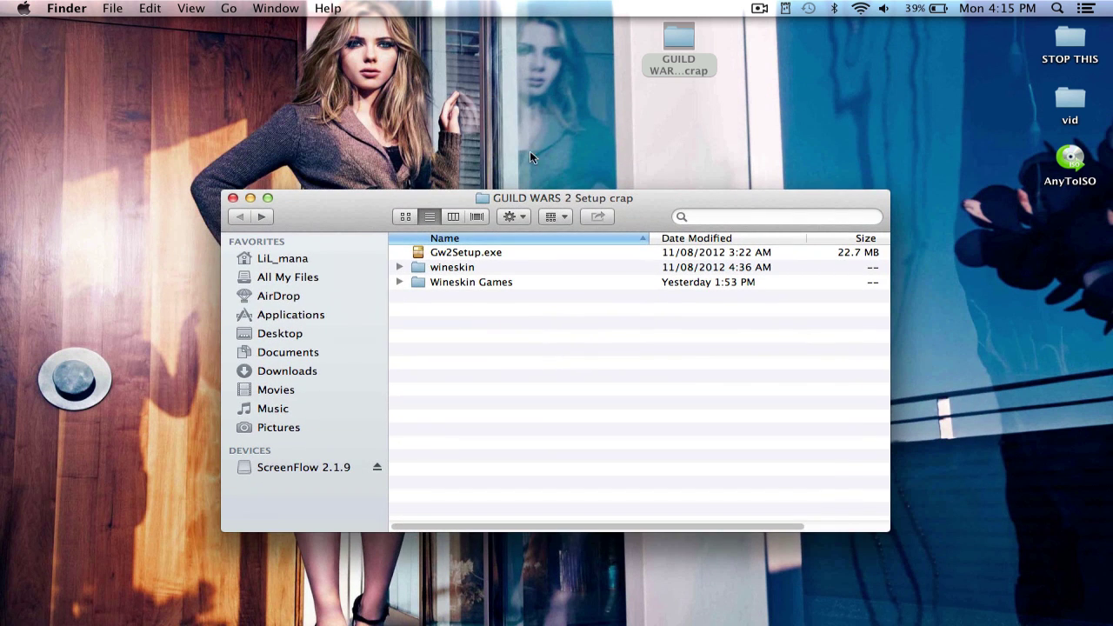
click(451, 254)
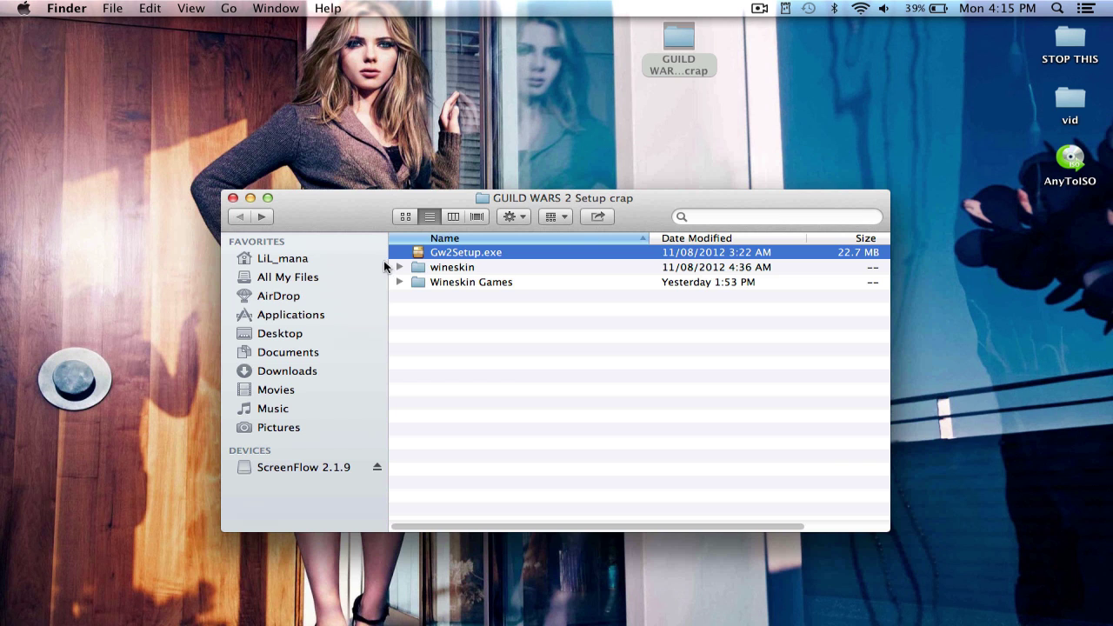
click(904, 533)
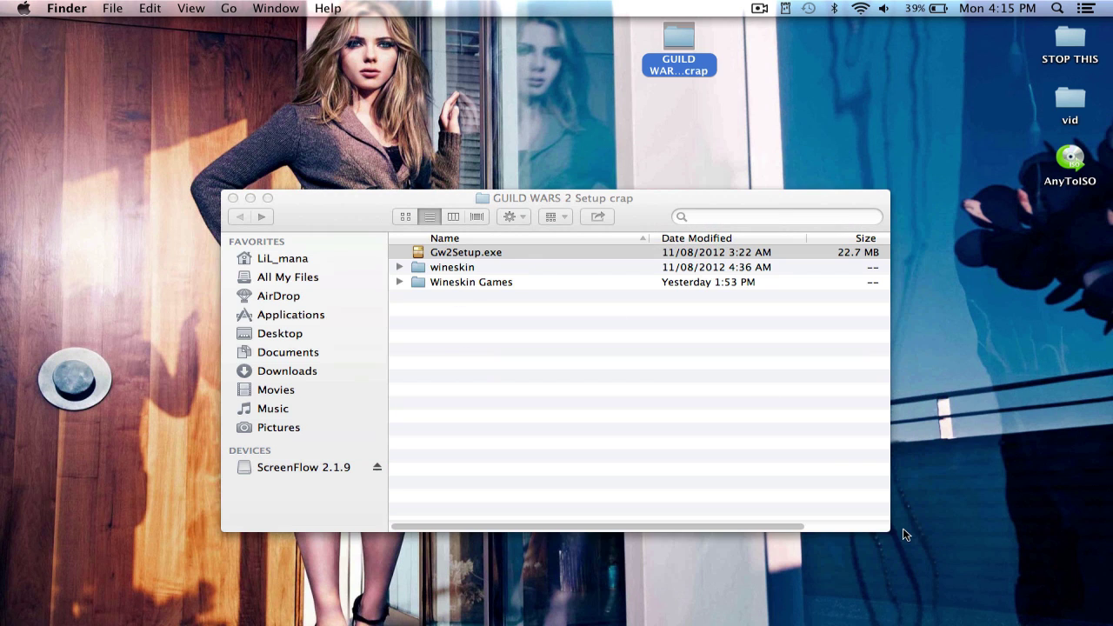
click(1008, 600)
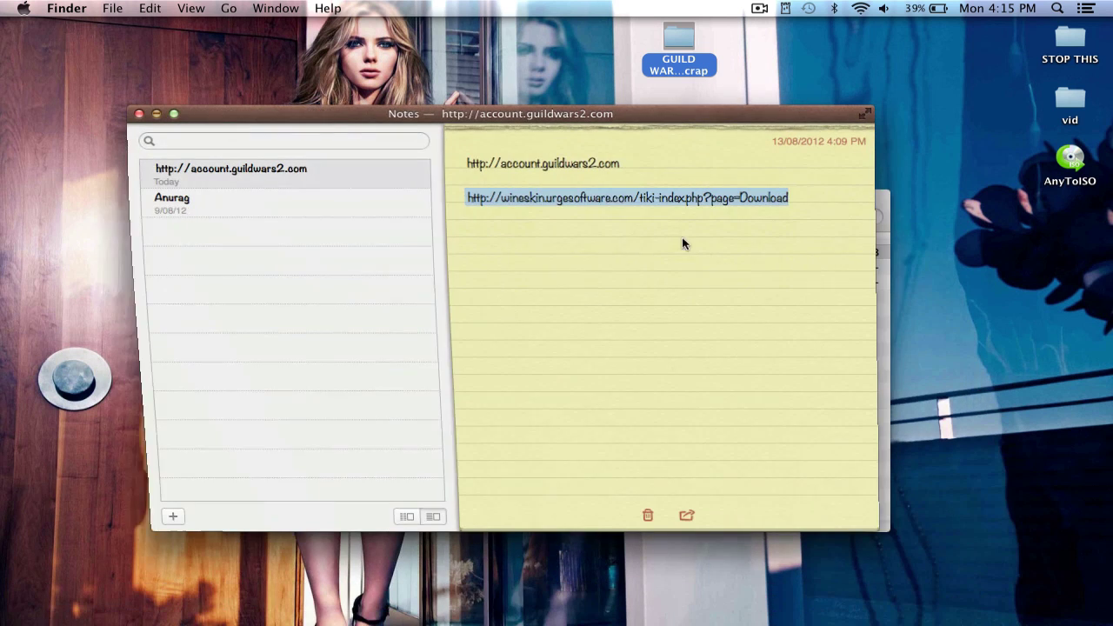
click(580, 624)
click(633, 591)
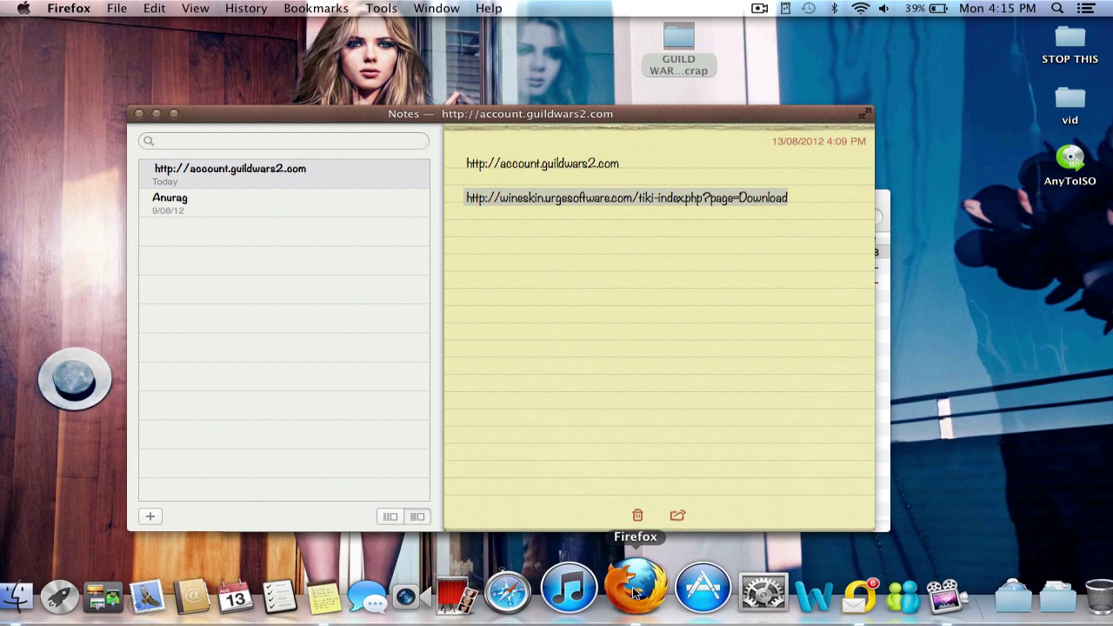
key(super+l)
text(http://wineskin.urgesoftware.com/tiki-index.php?page=Download)
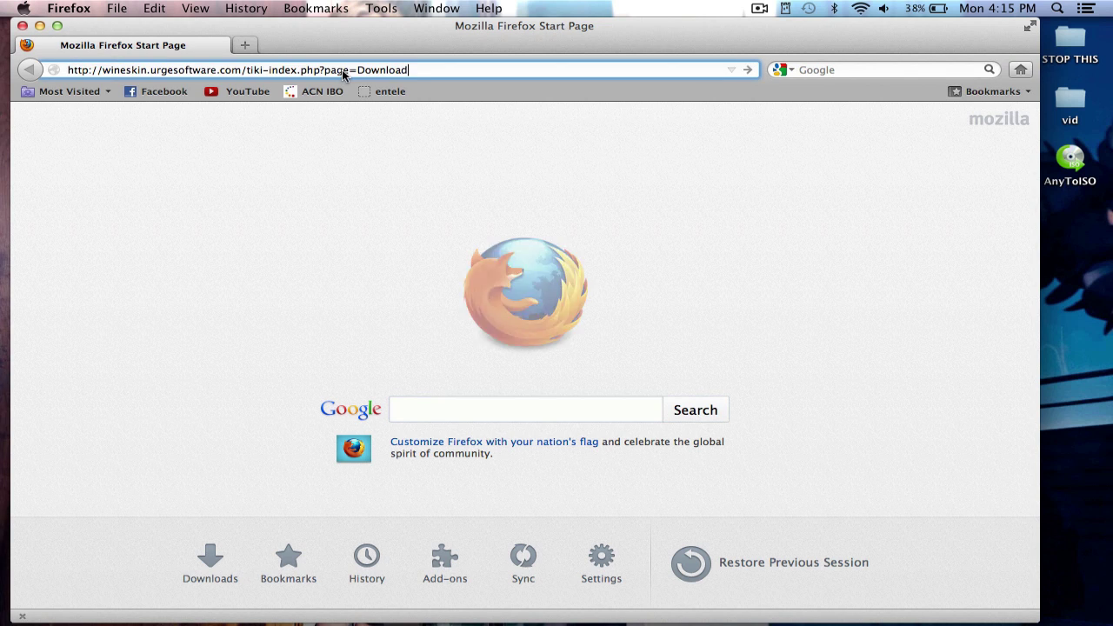
key(Return)
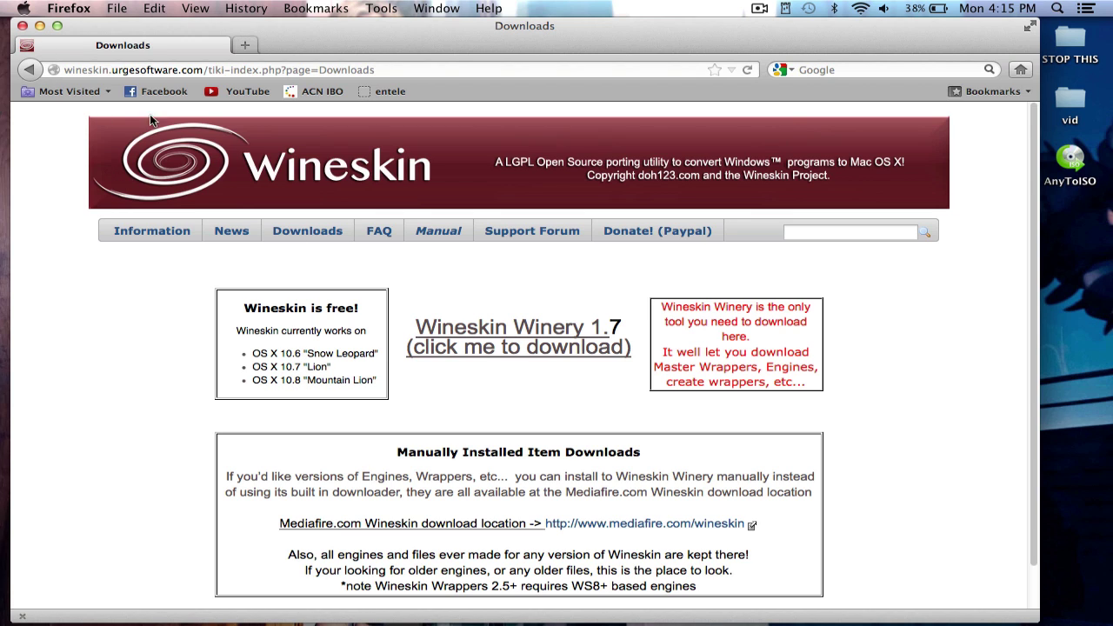
Step: Close the Firefox and Notes windows and return to the Guild Wars 2 setup folder in Finder
click(23, 25)
click(613, 296)
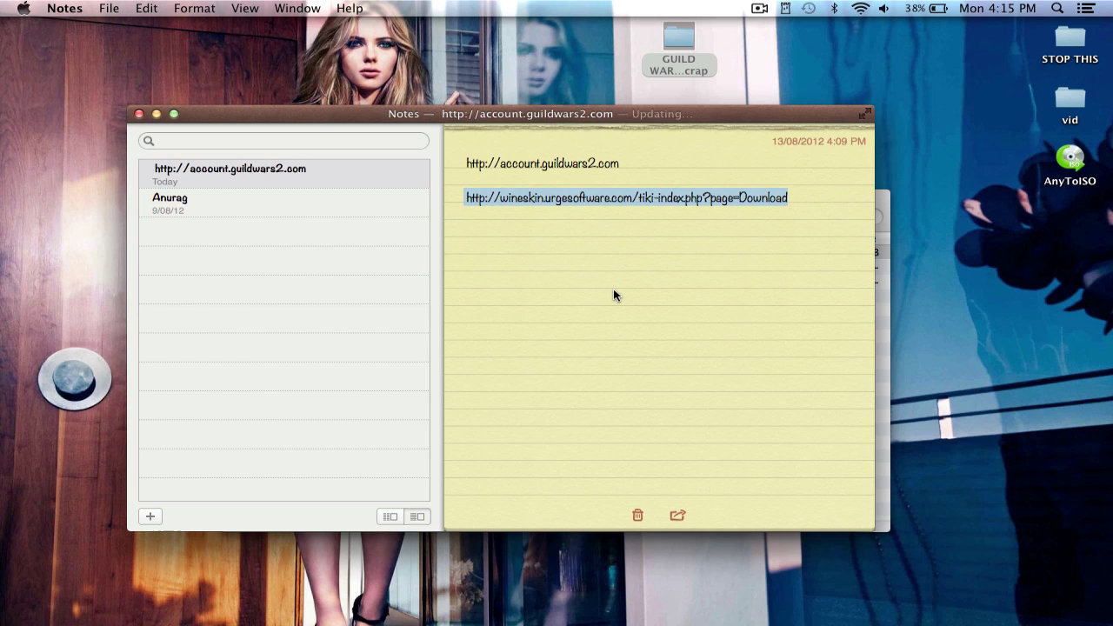
click(140, 114)
click(478, 320)
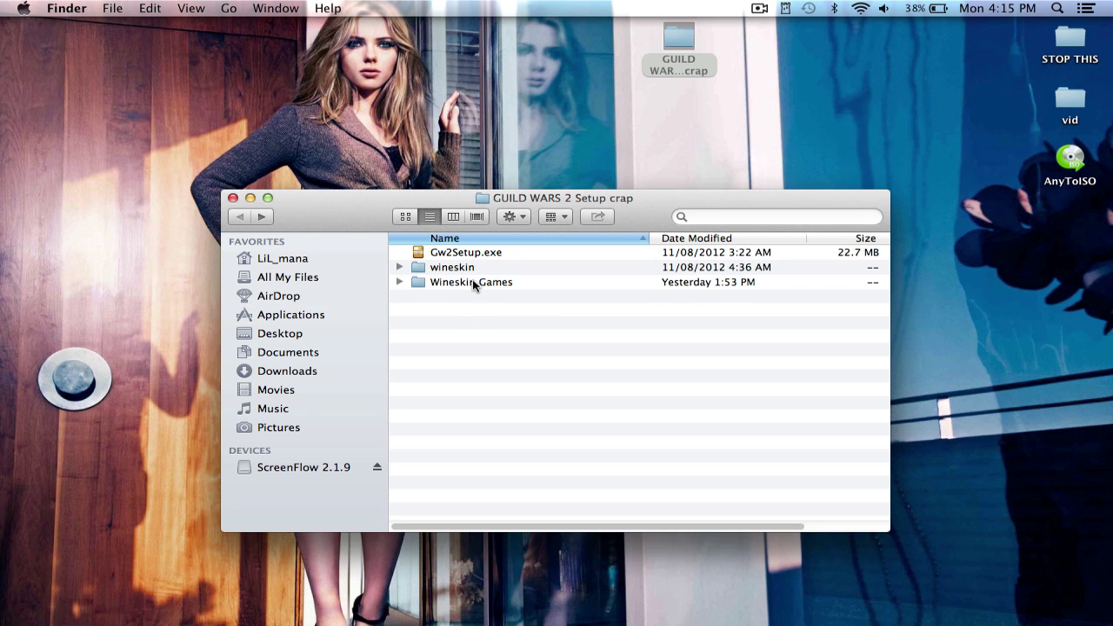
Step: Launch Wineskin Winery from the wineskin folder
click(451, 272)
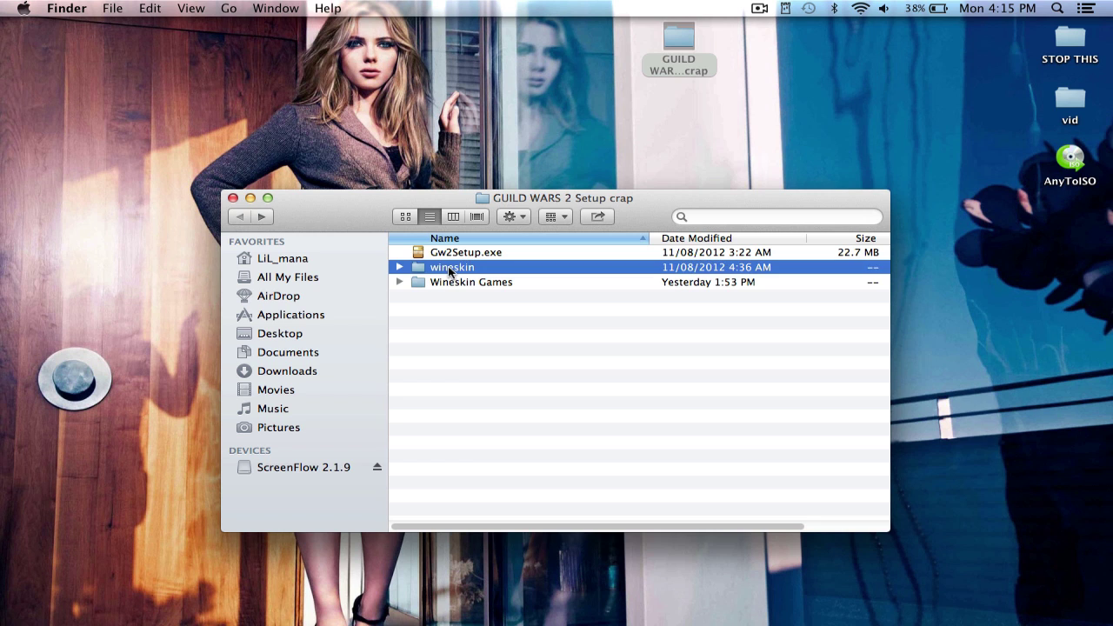
double_click(451, 272)
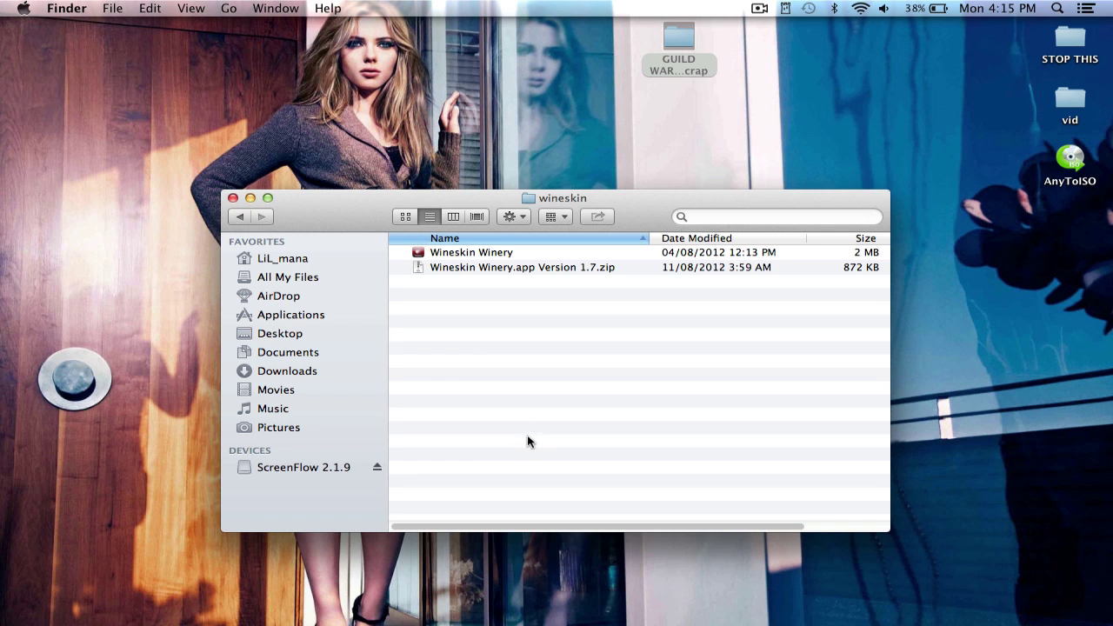
double_click(492, 257)
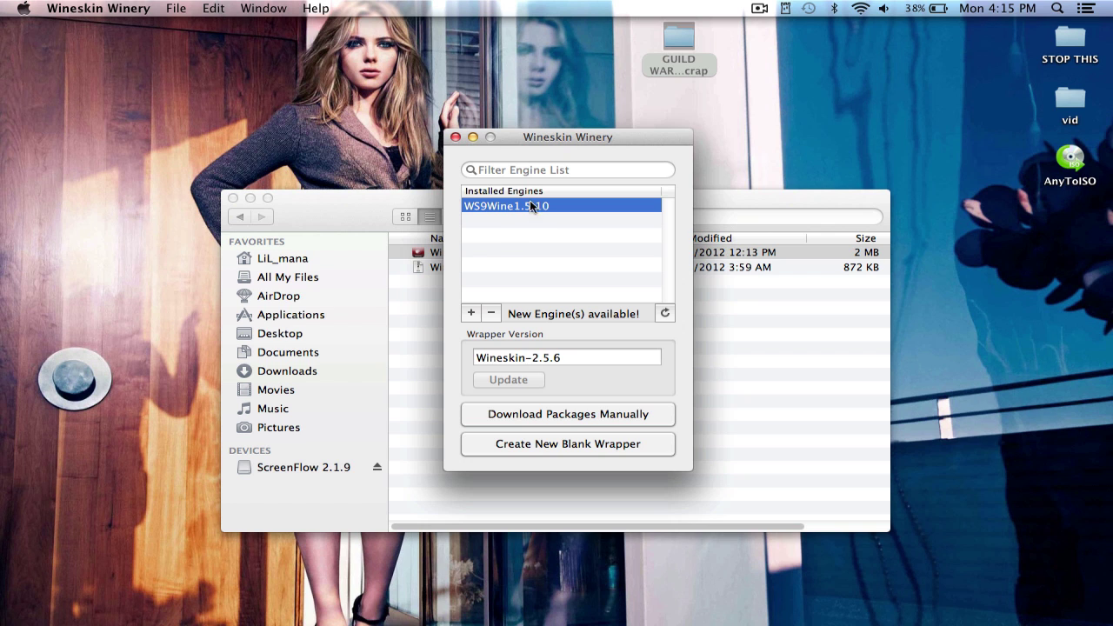
Step: Examine the available engines without installing one, and check the wrapper version in Wineskin Winery
click(471, 312)
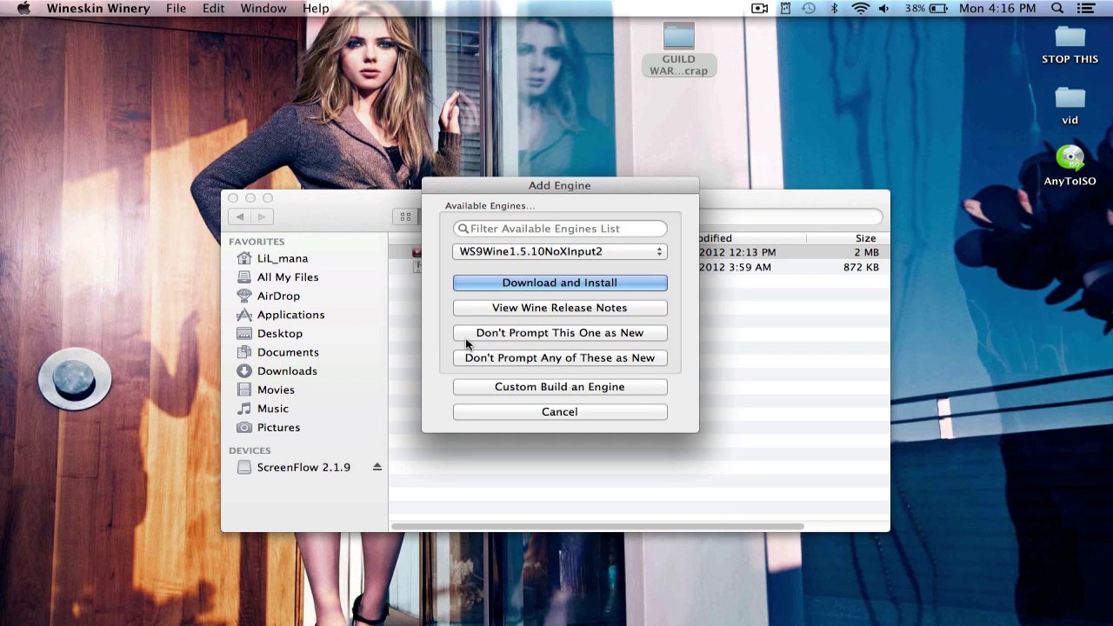
click(590, 252)
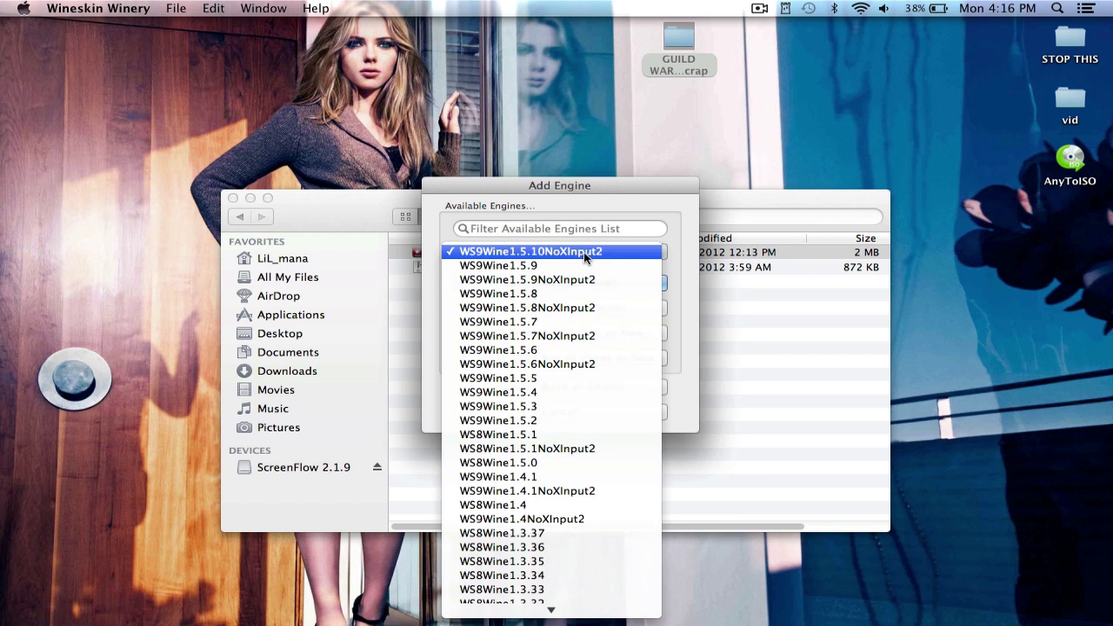
scroll(572, 335, down, 5)
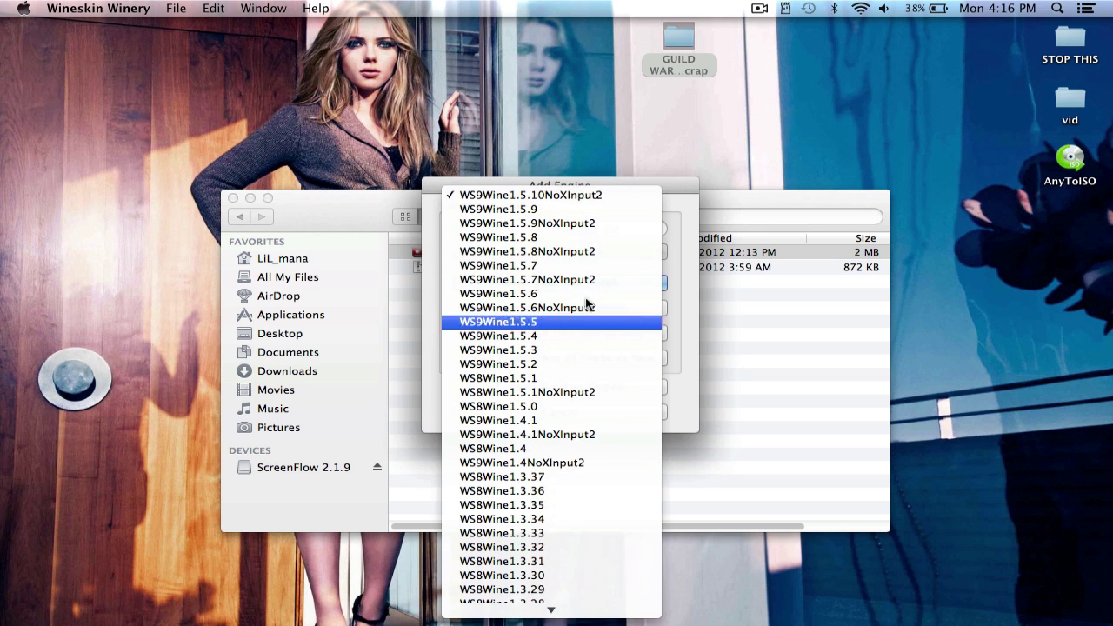
click(683, 321)
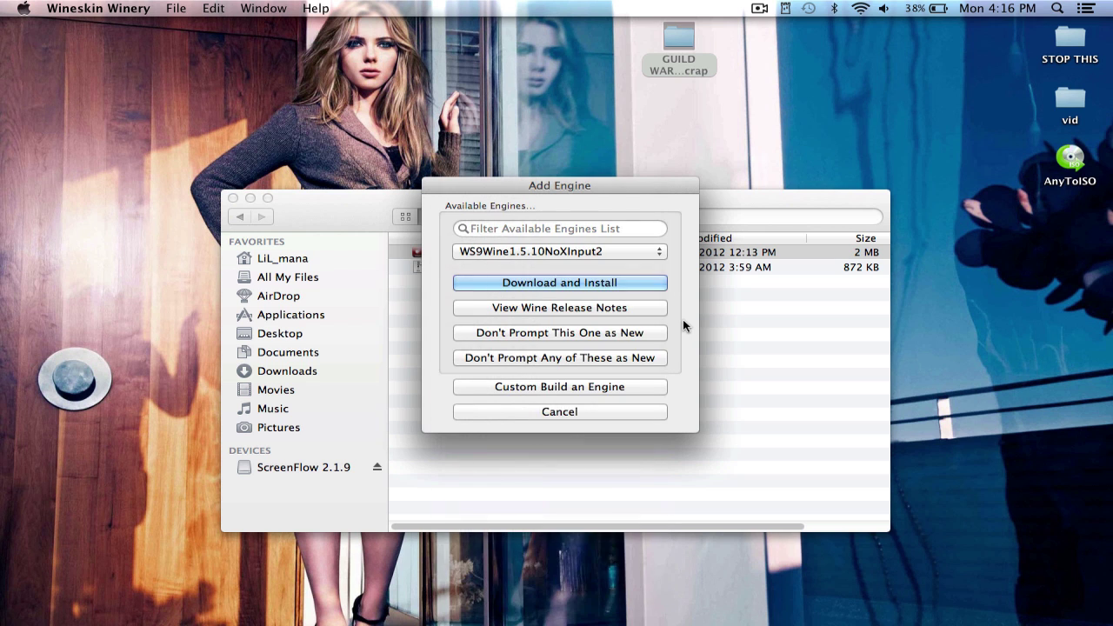
click(578, 252)
click(566, 252)
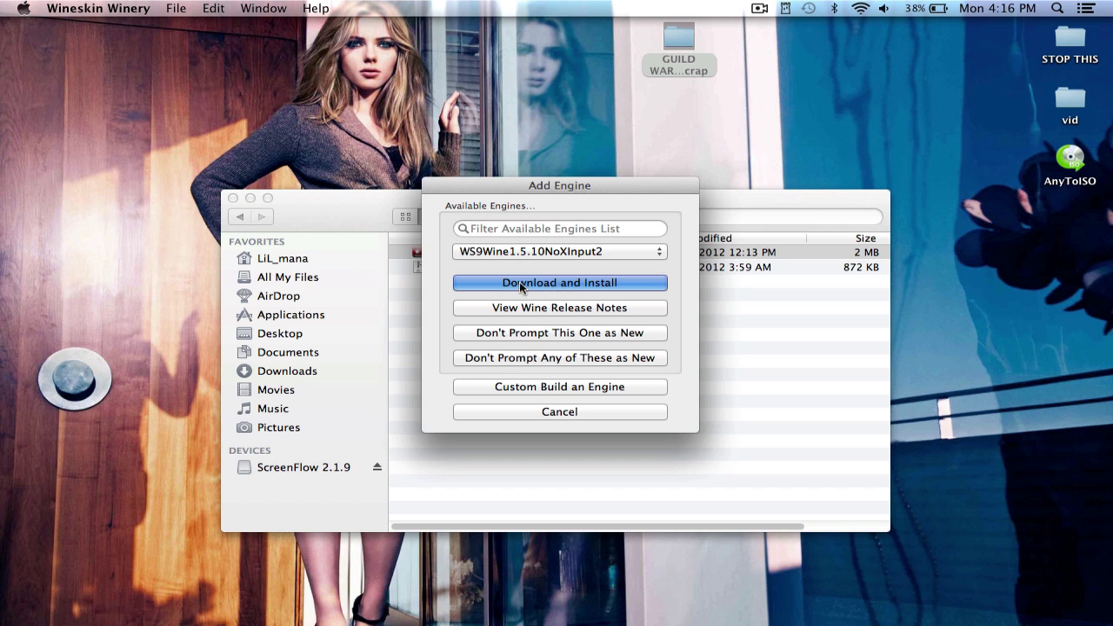
click(556, 412)
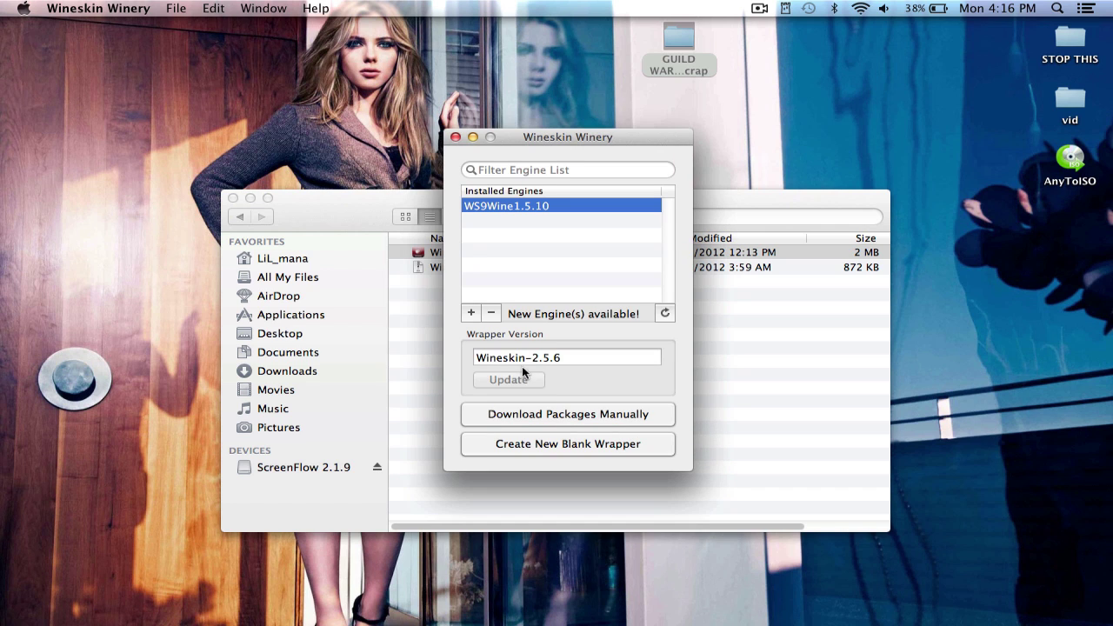
drag(537, 356, 393, 350)
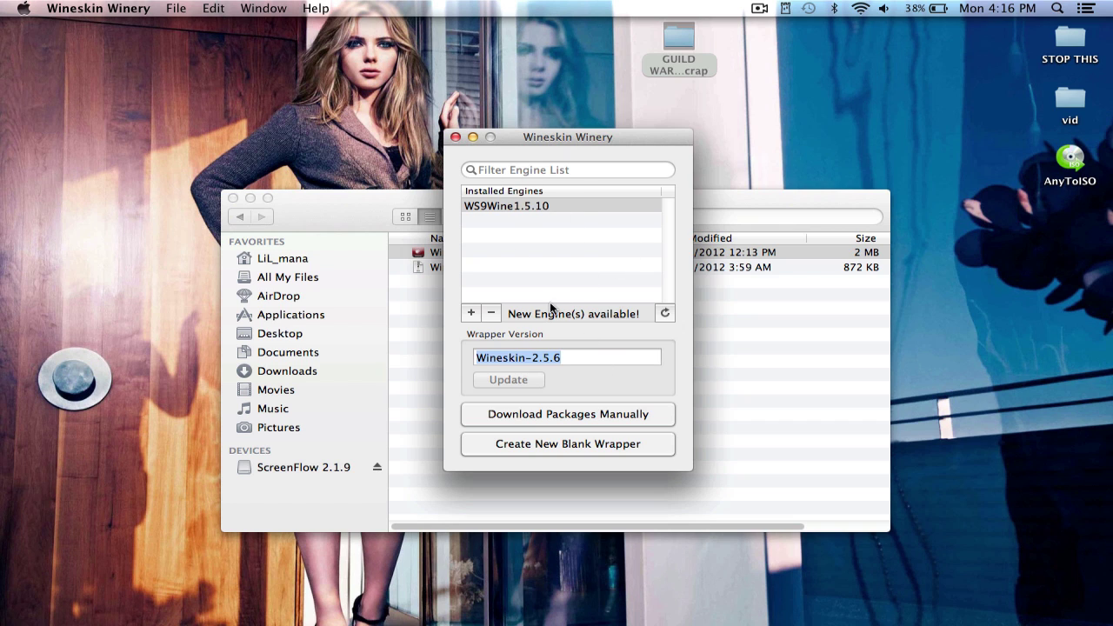
click(629, 269)
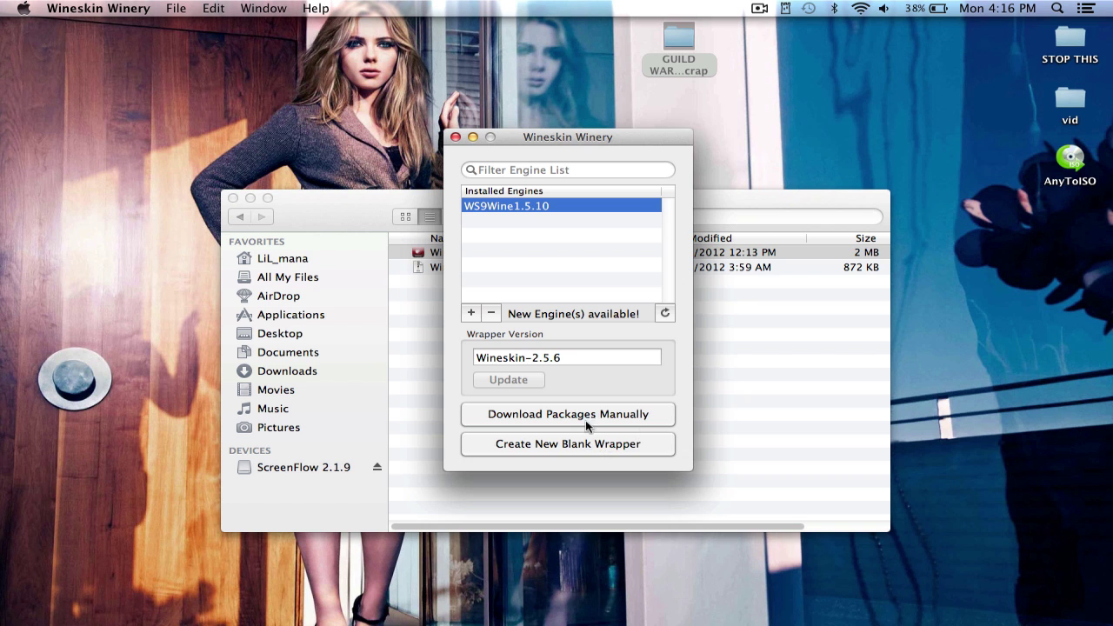
Step: Create a new blank wrapper named guild wars 2.10 with the WS9Wine1.5.10 engine
drag(548, 139, 574, 130)
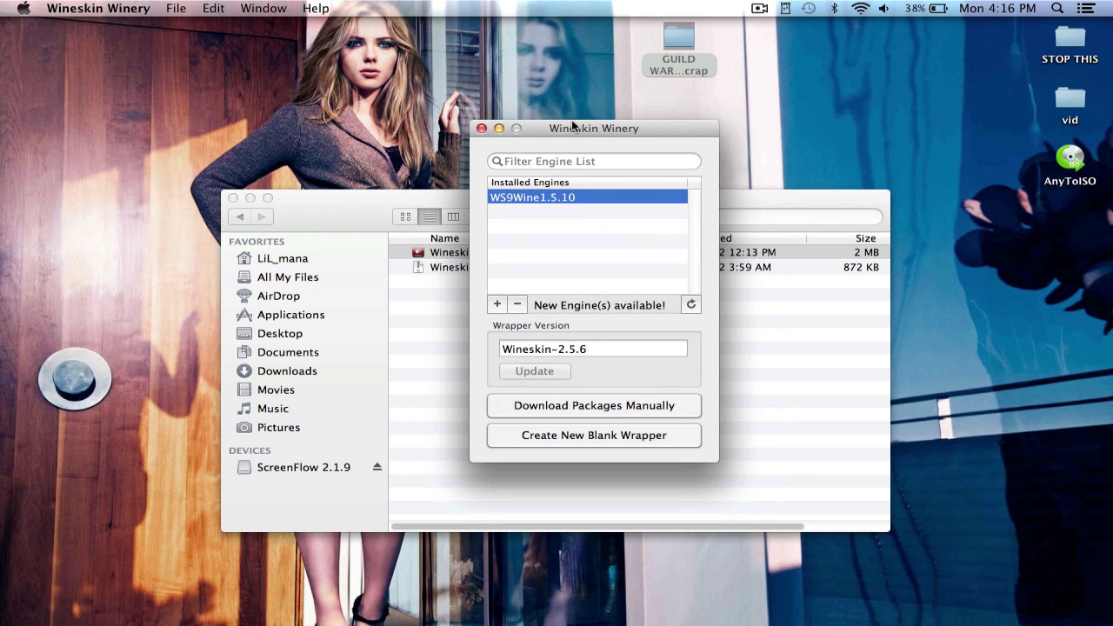
click(562, 434)
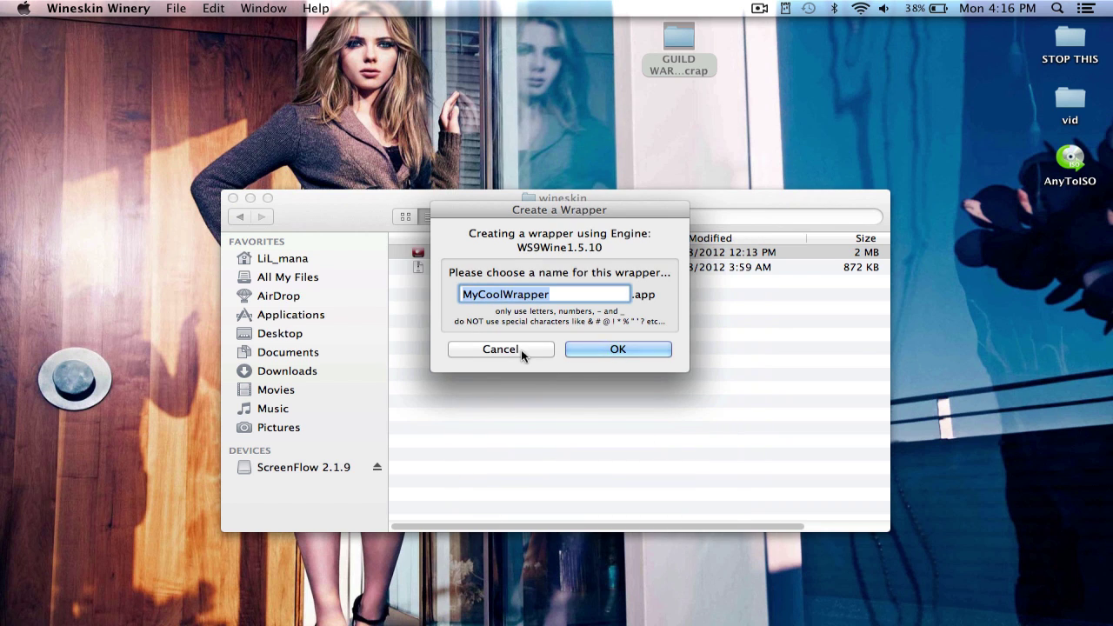
key(BackSpace)
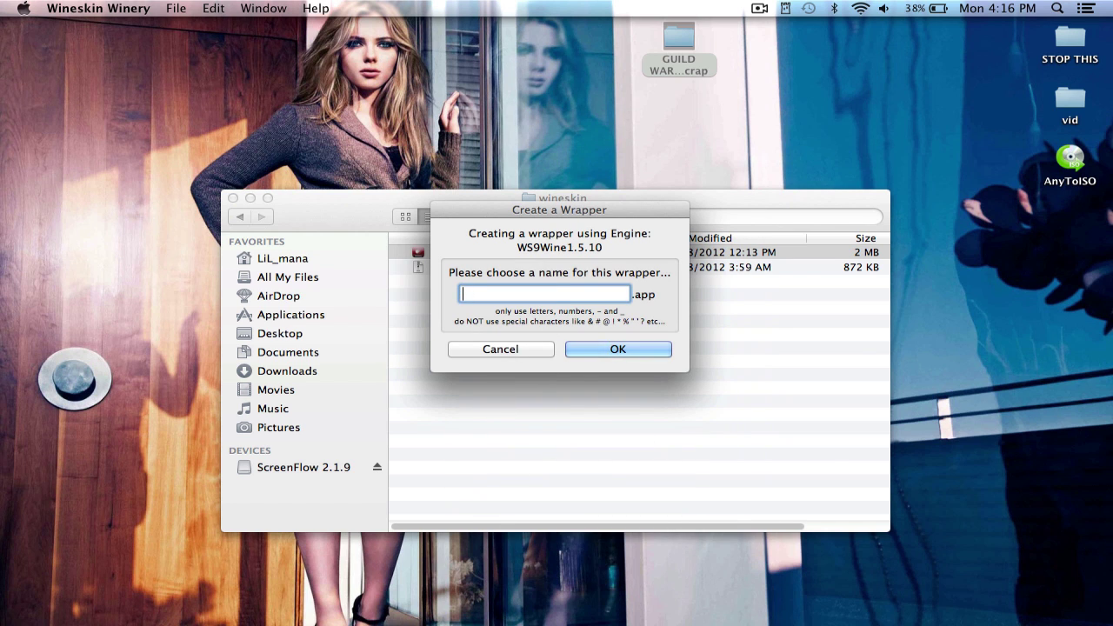
text(hui;d war)
key(BackSpace)
key(BackSpace)
key(BackSpace)
key(BackSpace)
key(BackSpace)
key(BackSpace)
key(BackSpace)
key(BackSpace)
key(BackSpace)
text(guild wars 2.10)
click(618, 349)
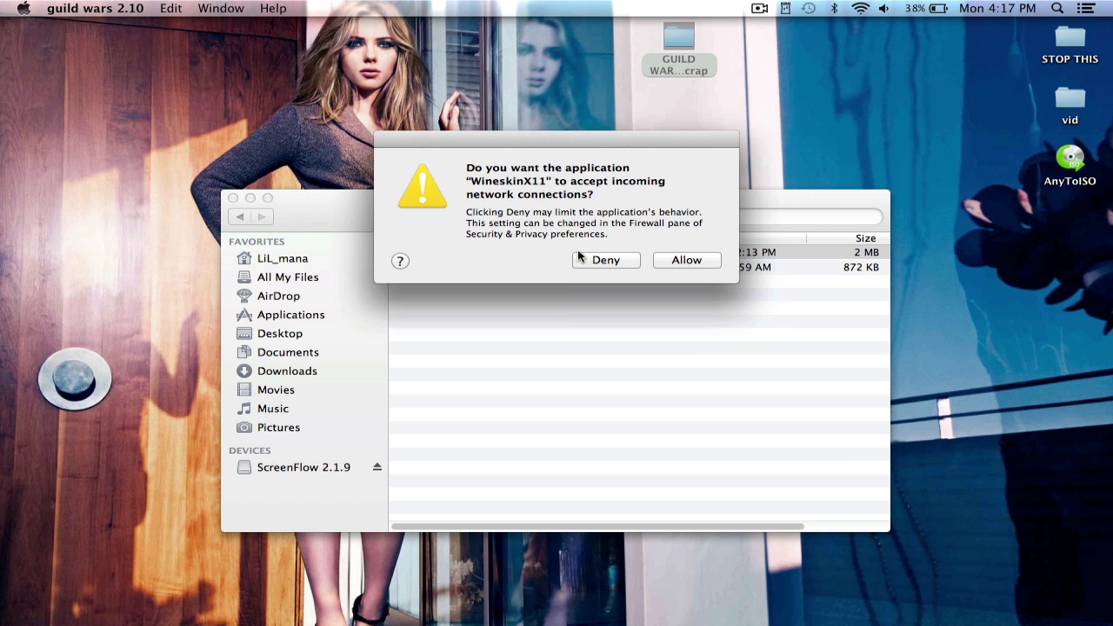
Step: Allow incoming network connections for WineskinX11 and install the Wine Mono and Wine Gecko packages
click(677, 260)
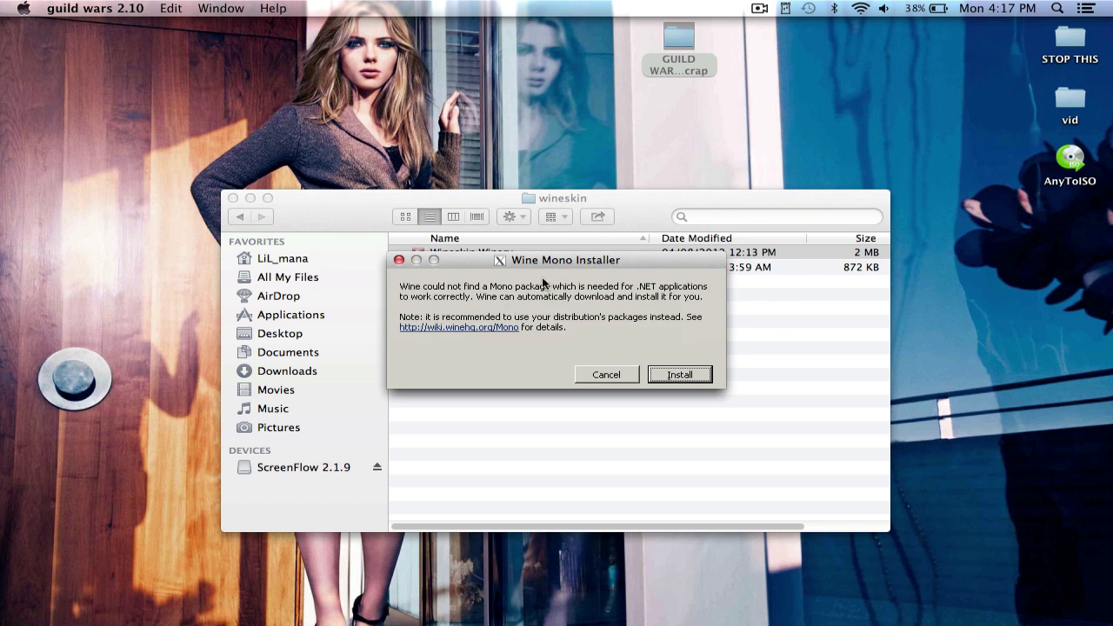
click(679, 375)
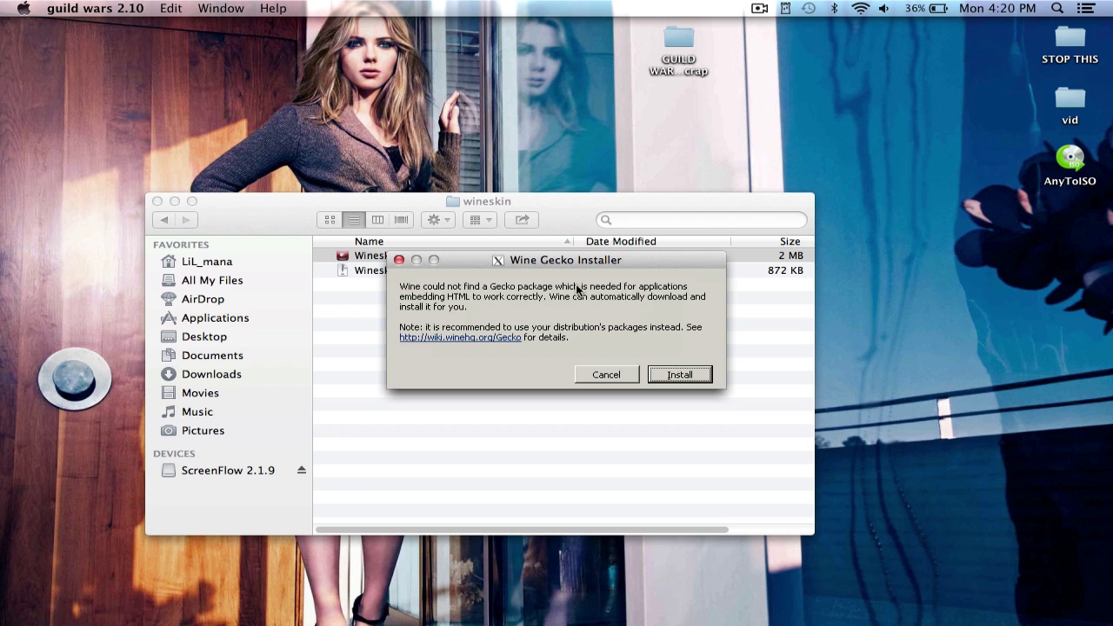
drag(559, 268, 551, 322)
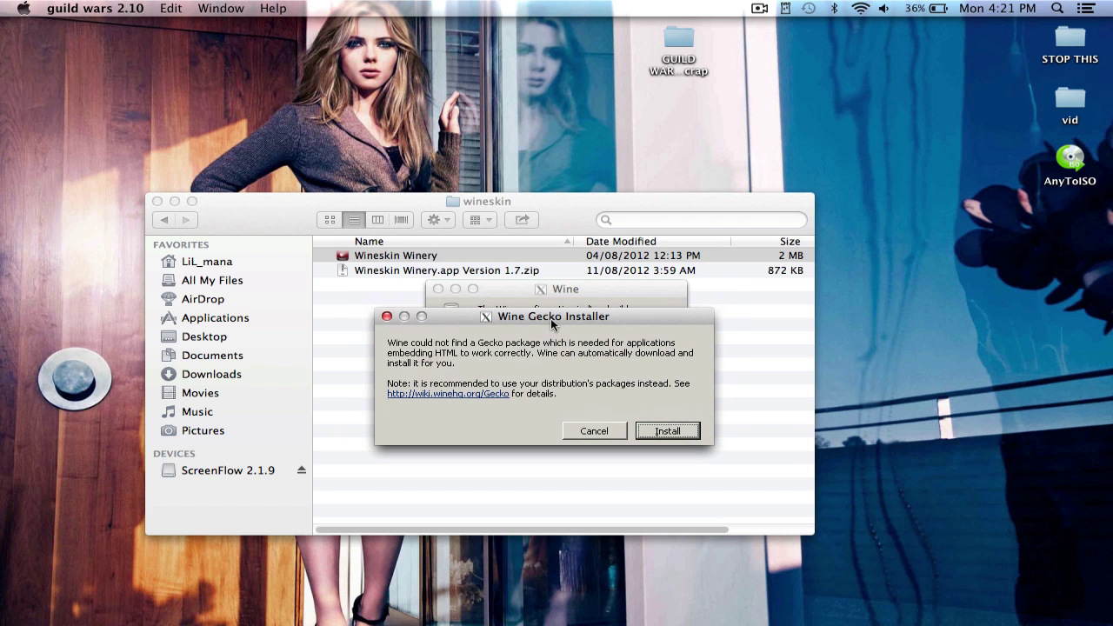
click(558, 398)
click(666, 432)
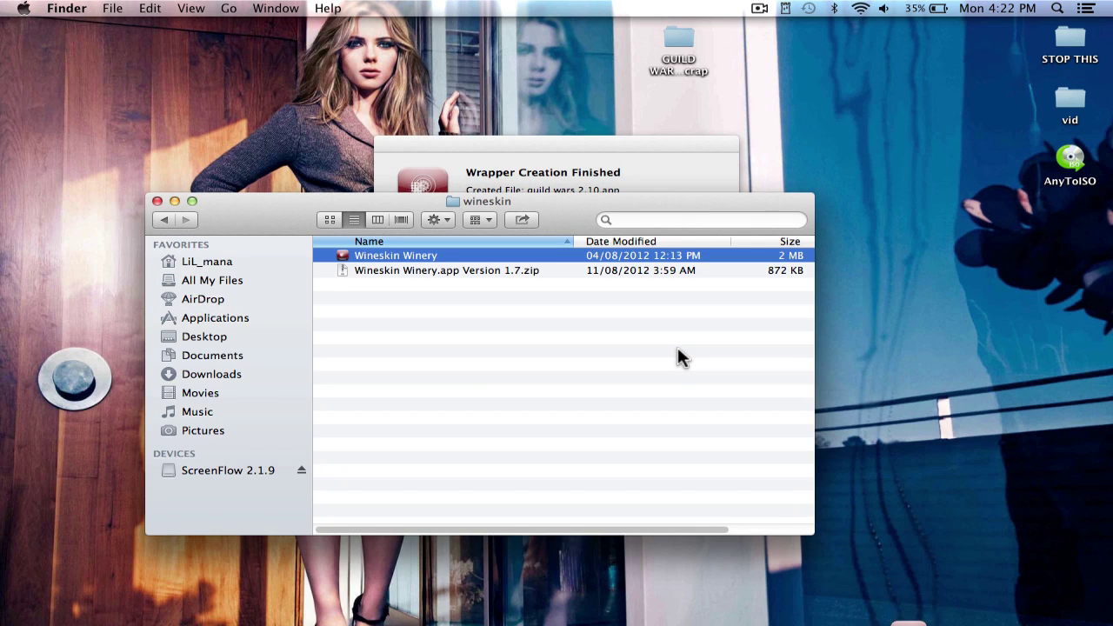
Step: Show the finished guild wars 2.10 wrapper in Finder and select it in the Wineskin folder
click(526, 150)
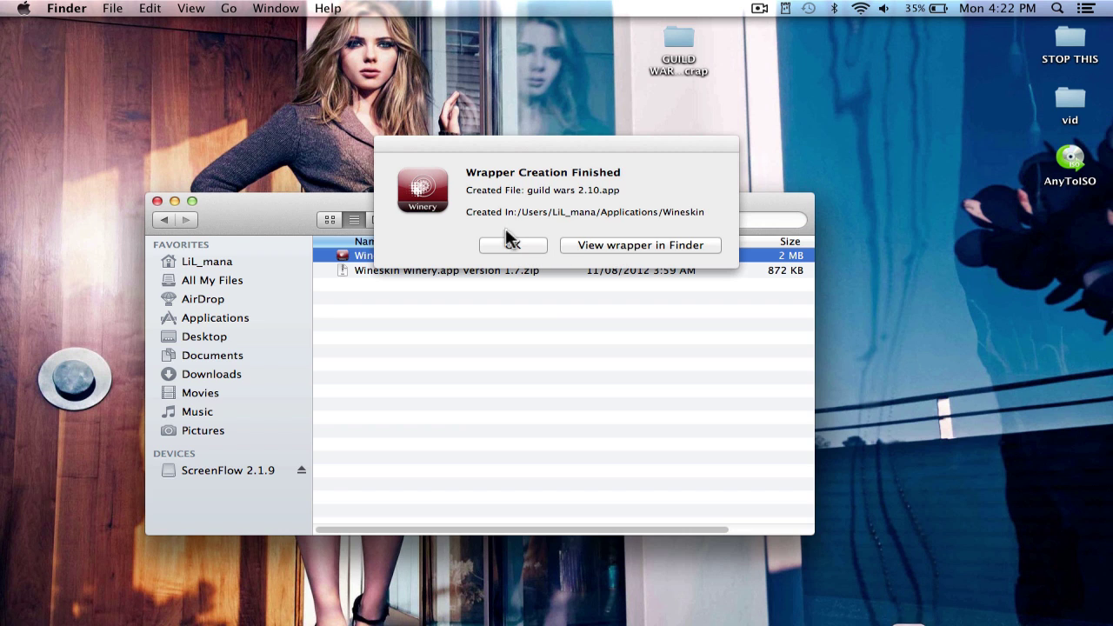
click(545, 210)
click(705, 213)
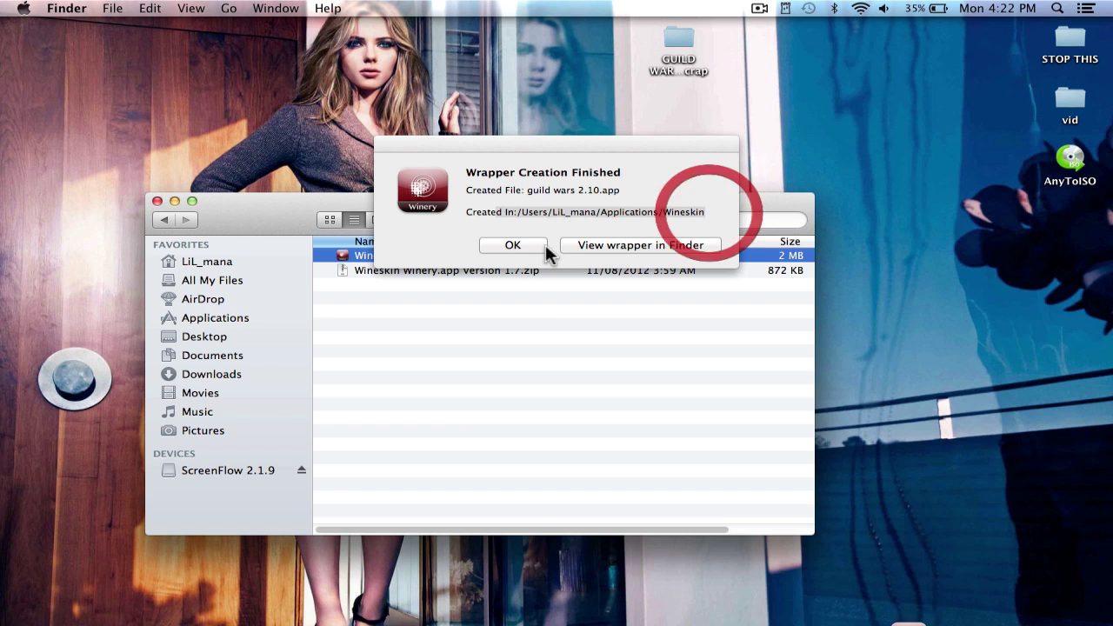
click(638, 244)
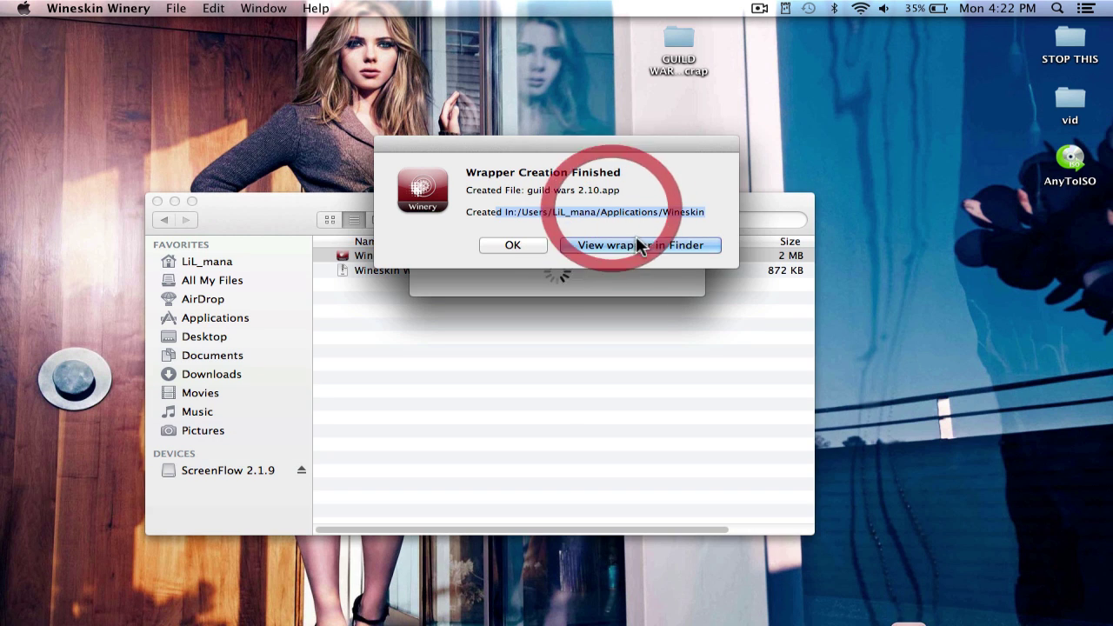
click(644, 211)
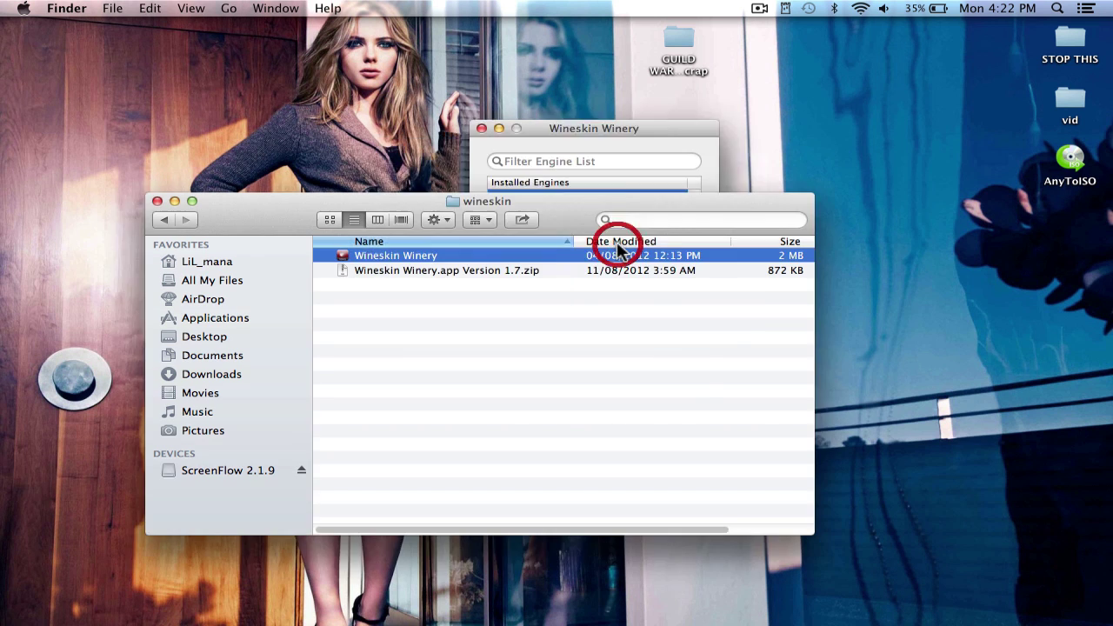
click(619, 244)
click(379, 115)
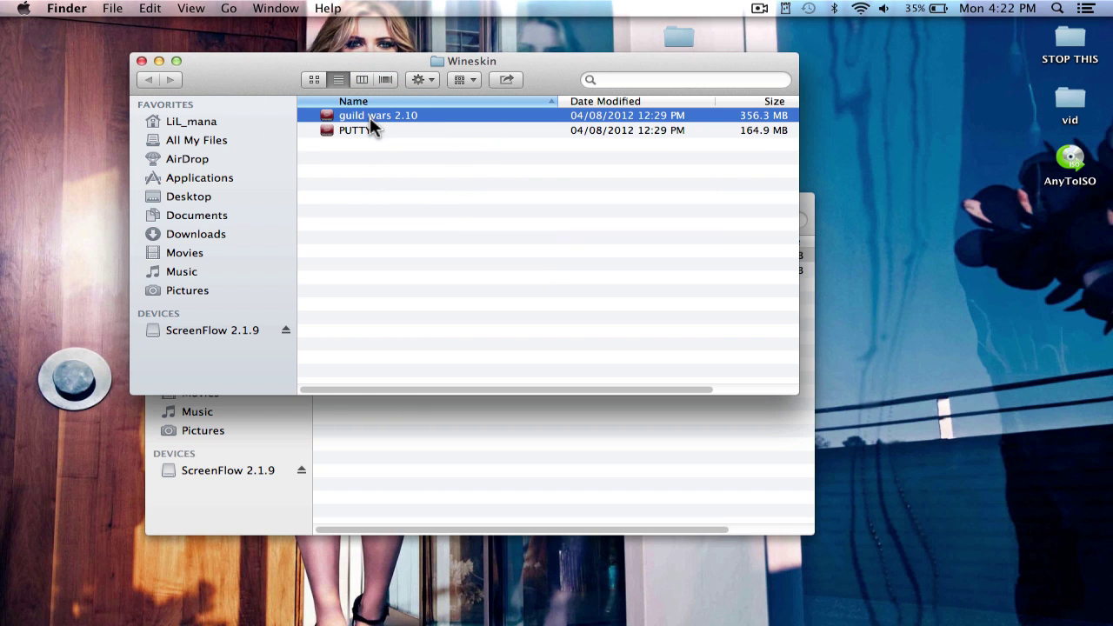
Step: Minimize Wineskin Winery and close the wineskin download folder, keeping only the folder with the new wrapper open
drag(395, 66, 418, 287)
click(576, 121)
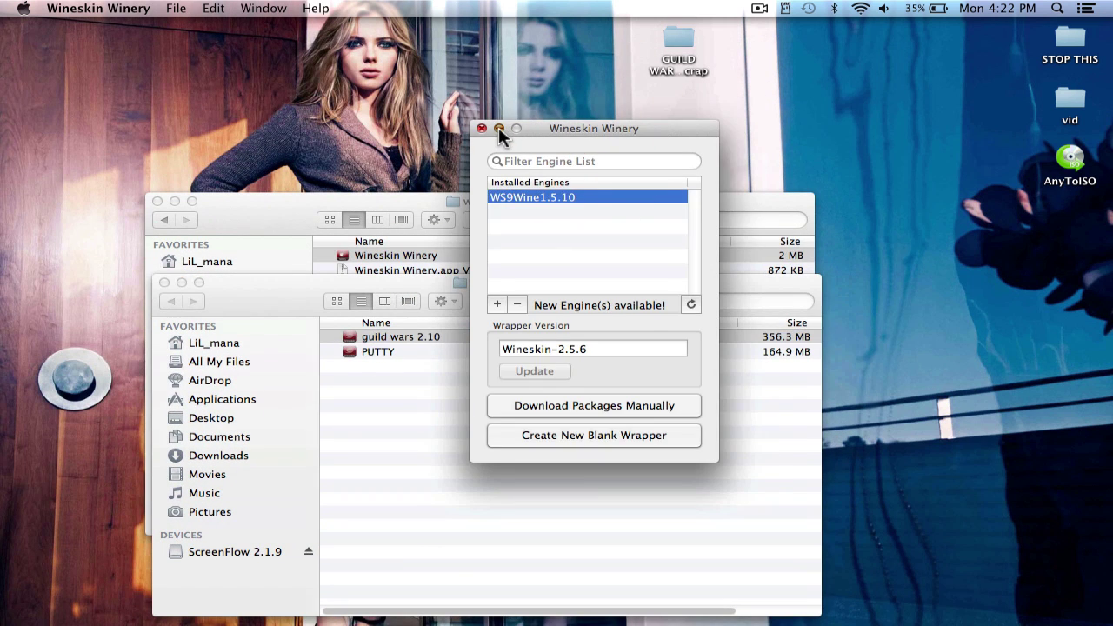
click(498, 128)
click(366, 191)
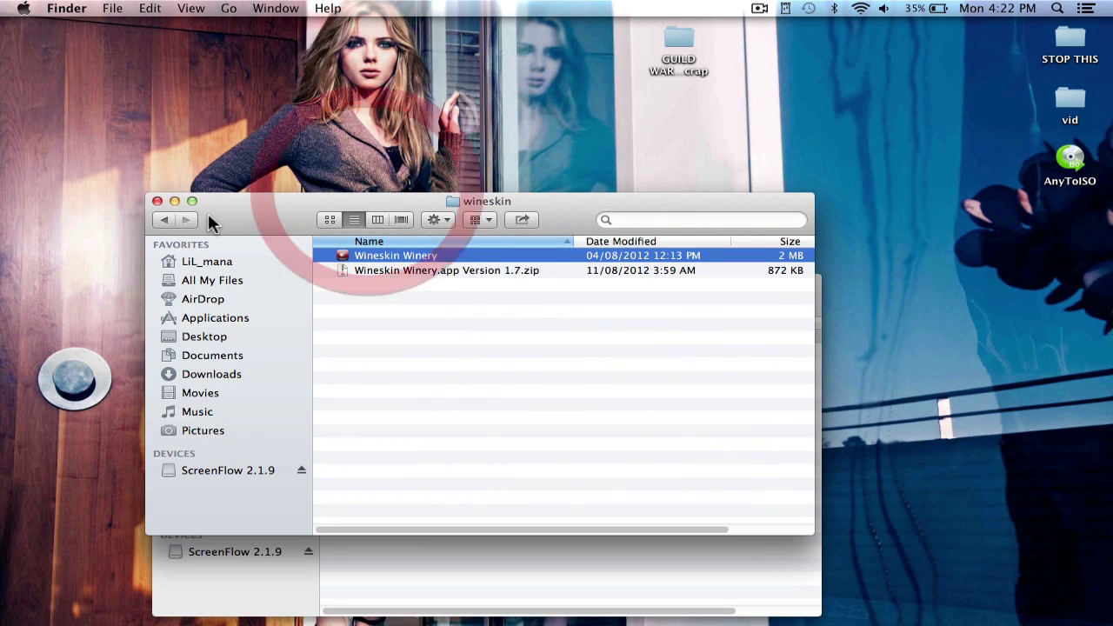
click(157, 201)
drag(467, 283, 477, 117)
click(439, 262)
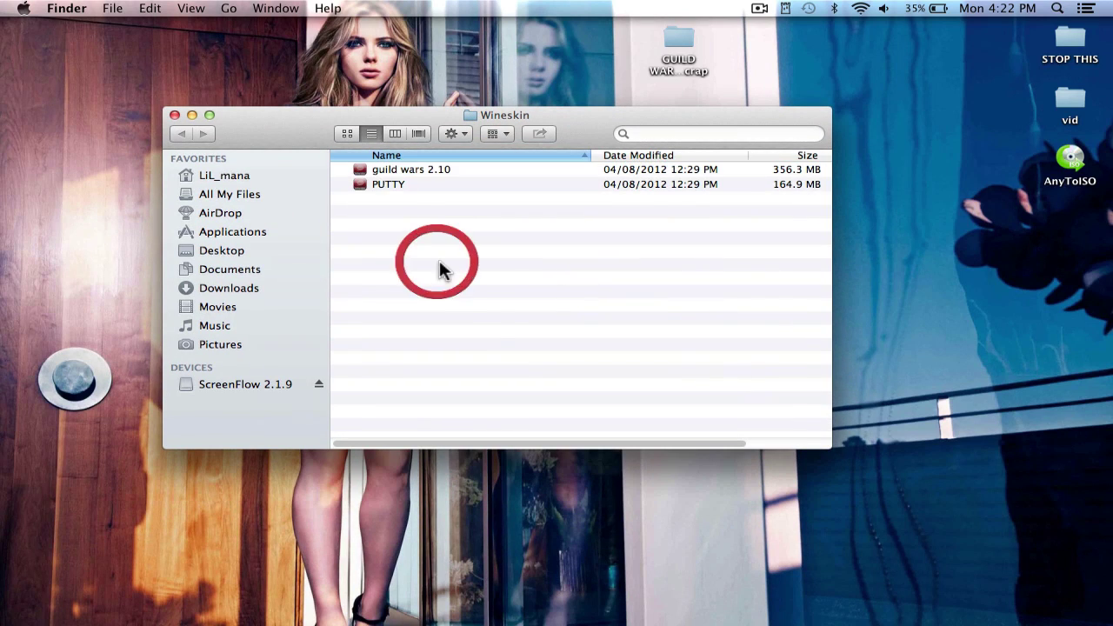
Step: Browse in column view from the home folder through Applications to Wineskin and select the guild wars 2.10 wrapper
click(396, 134)
click(384, 156)
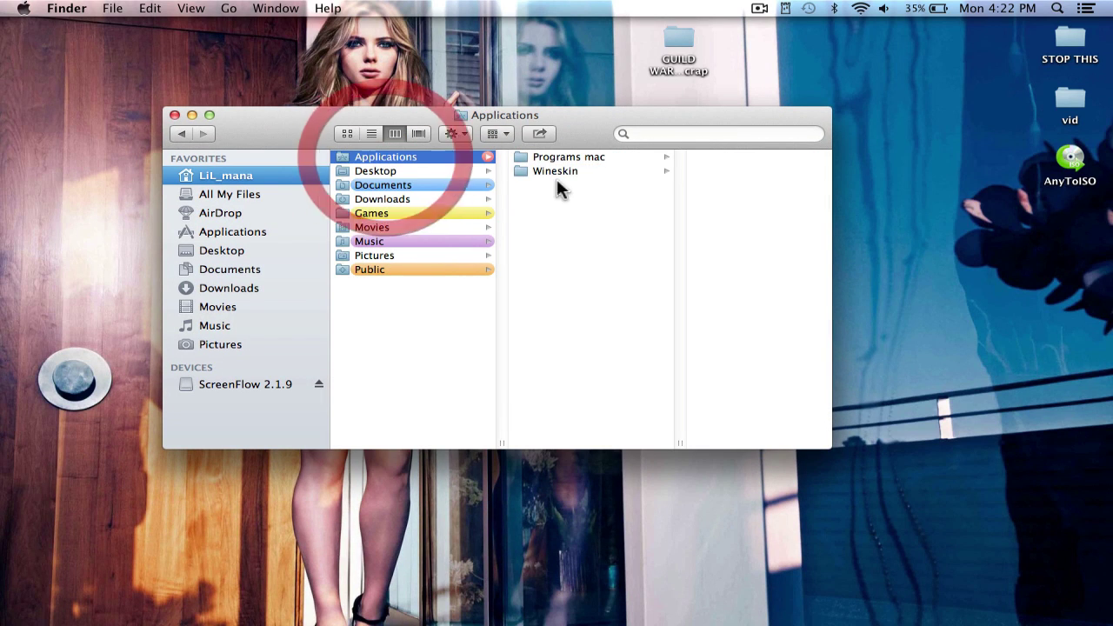
click(209, 177)
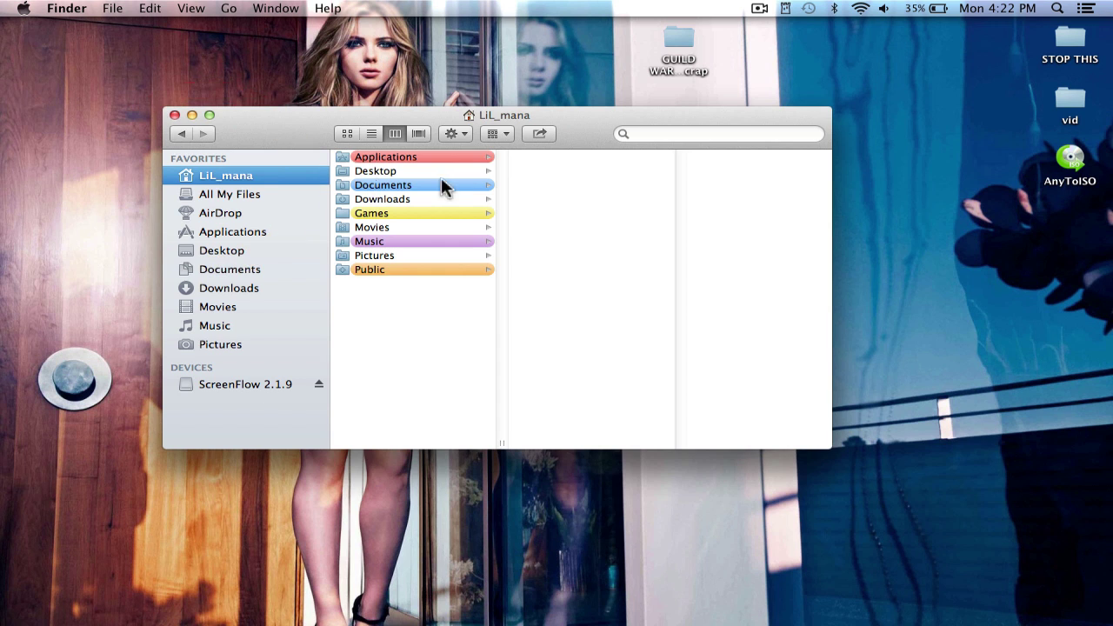
click(386, 158)
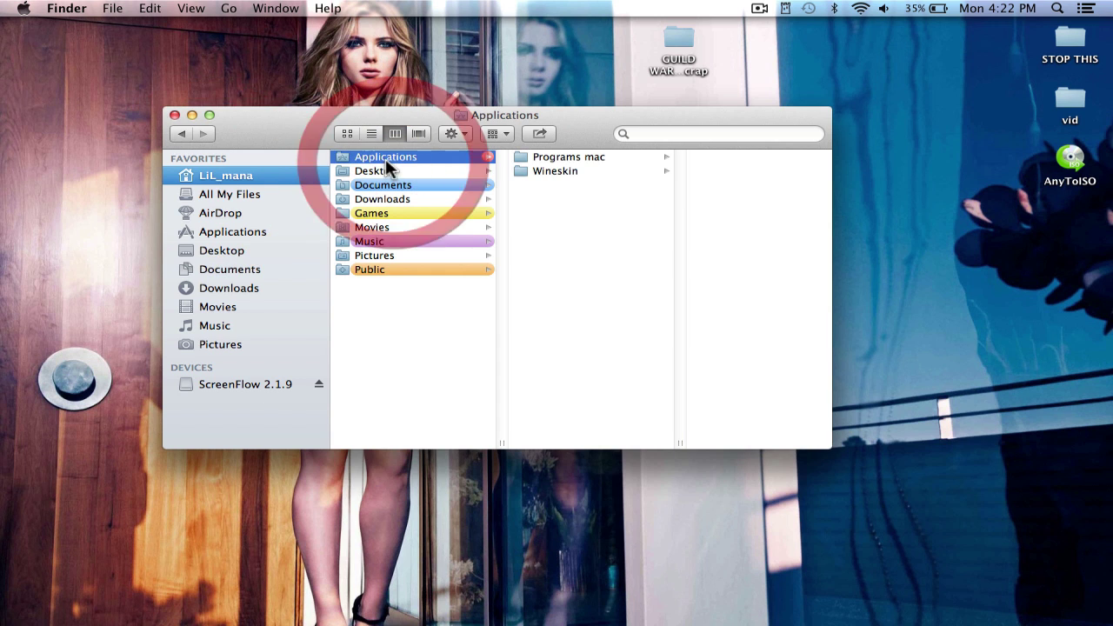
click(546, 171)
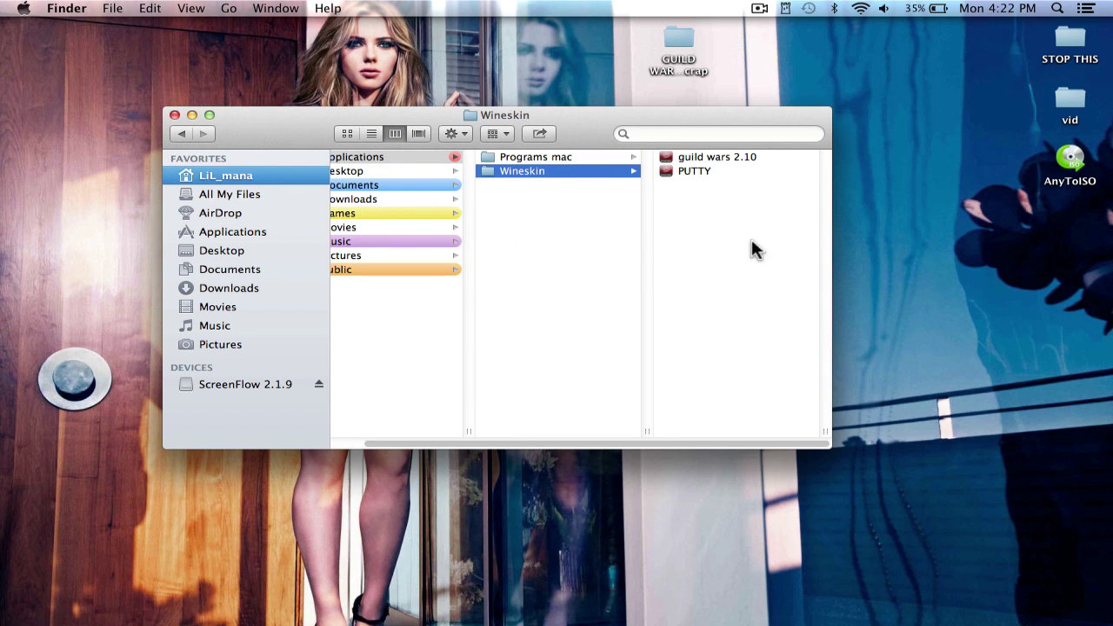
click(694, 172)
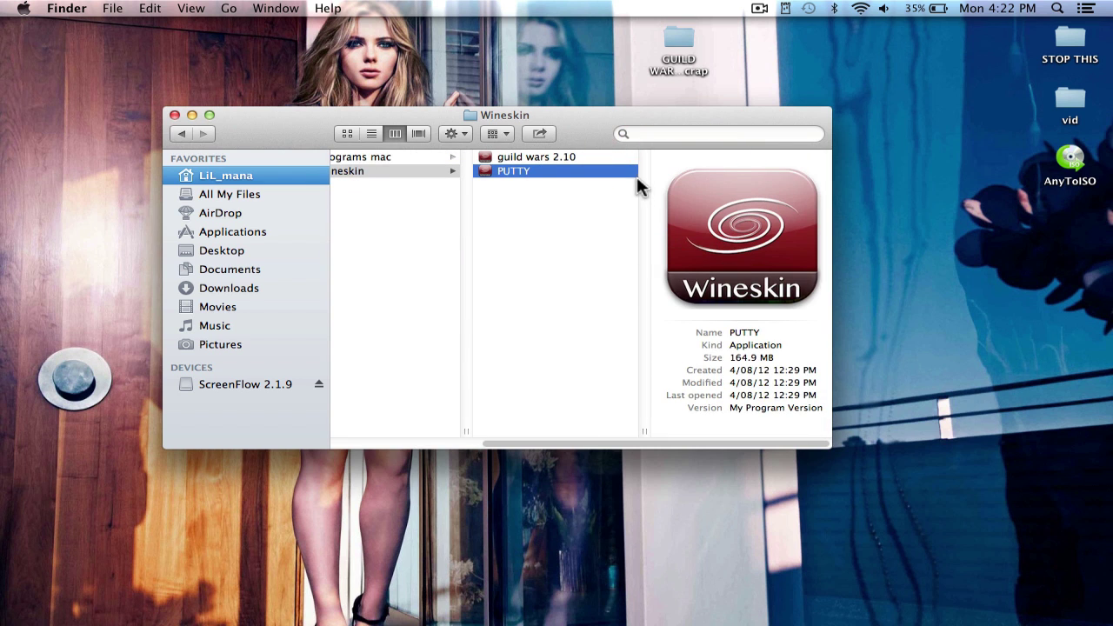
click(507, 157)
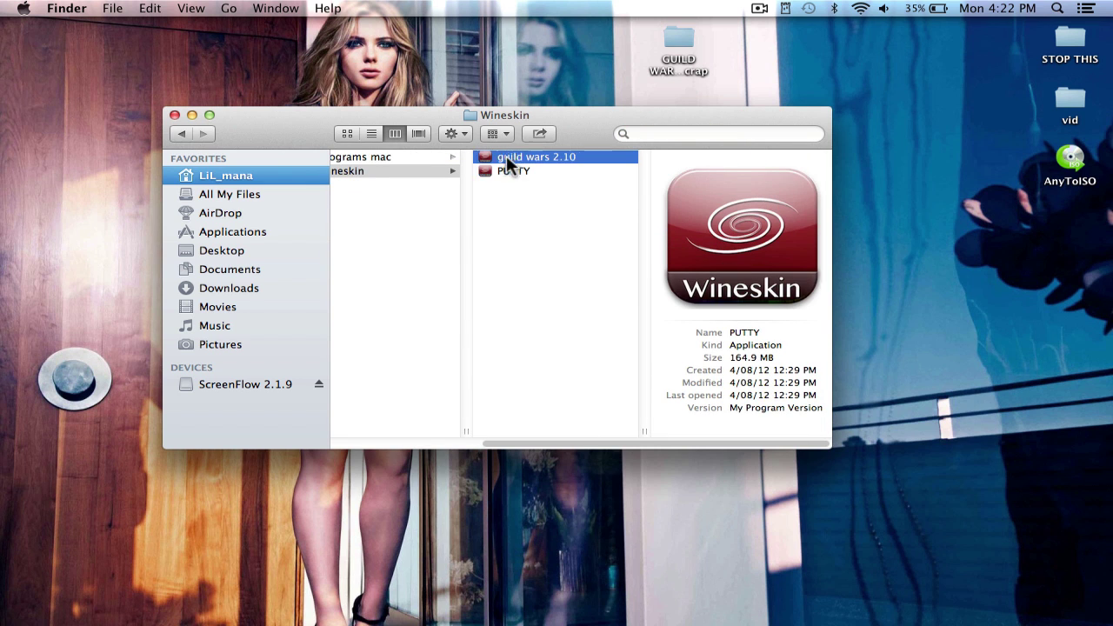
Step: Show the package contents of guild wars 2.10, launch its Wineskin app and open the advanced settings
right_click(523, 158)
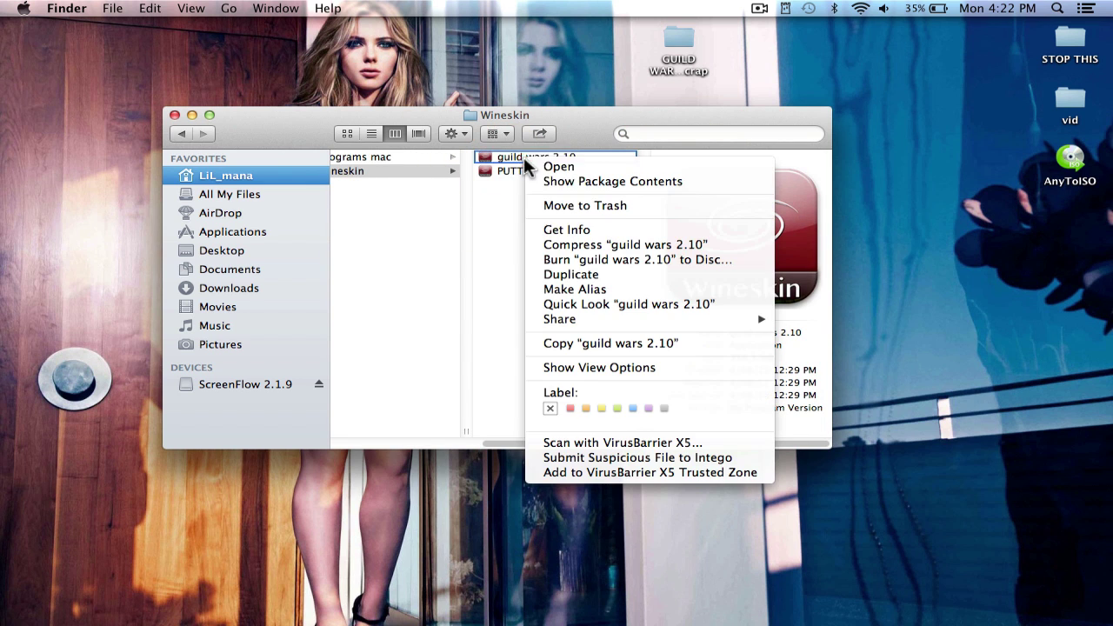
click(558, 190)
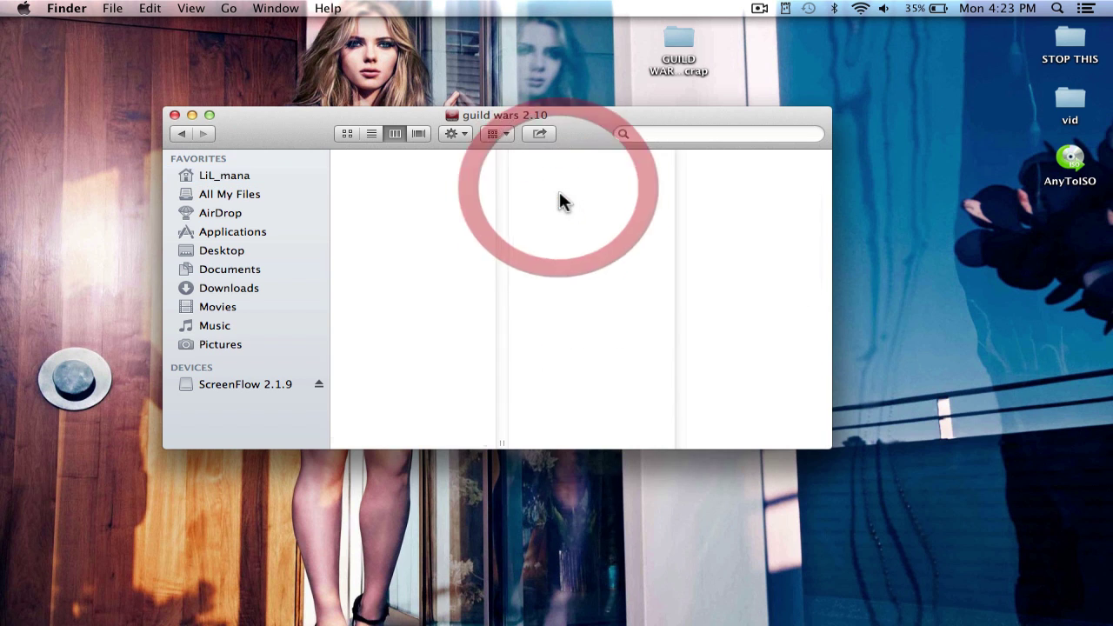
click(382, 186)
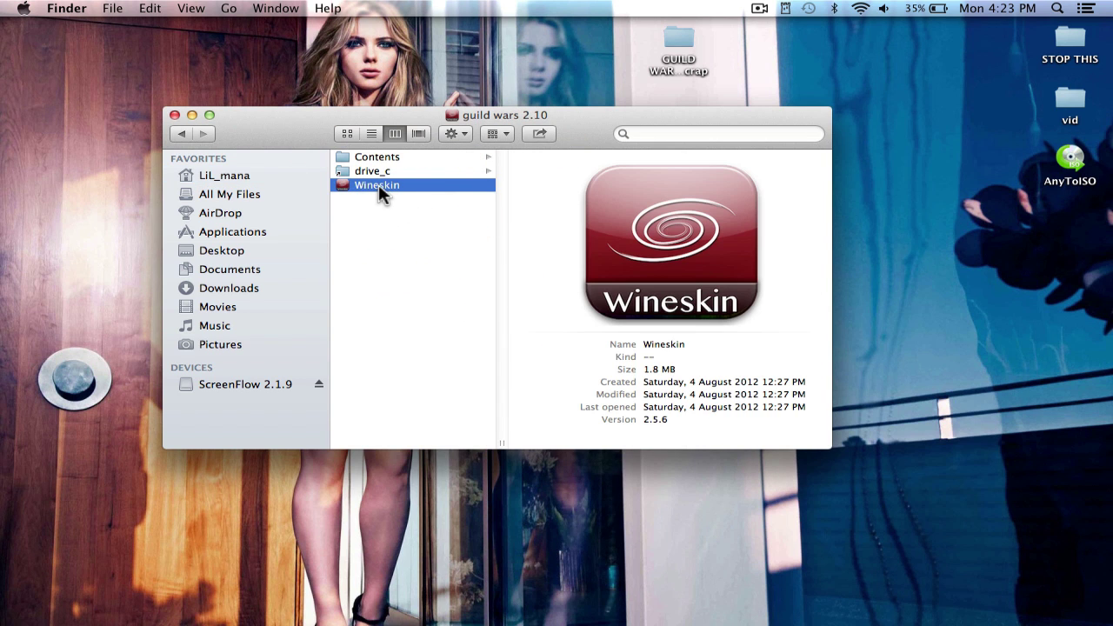
double_click(379, 187)
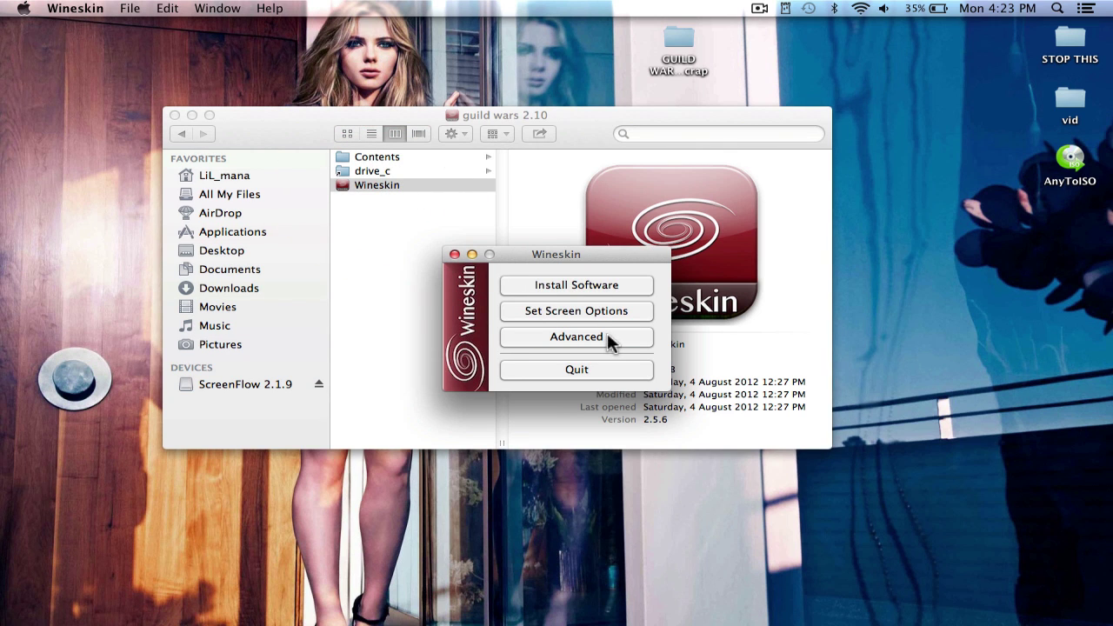
click(563, 335)
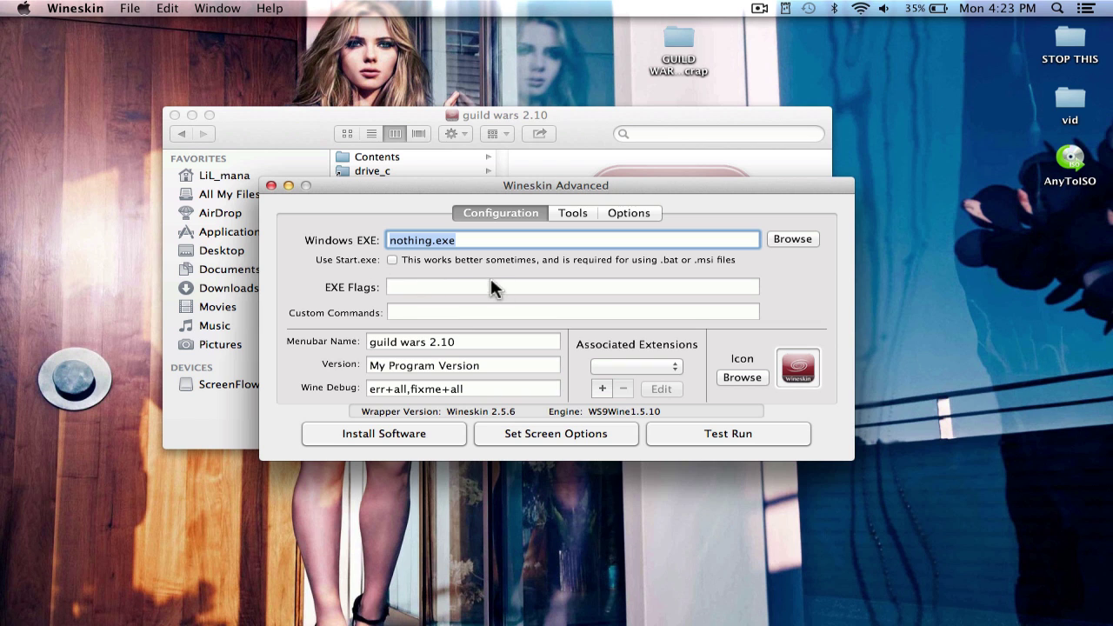
Step: Set the wrapper's screen options to Override with a 1024x640 virtual desktop, and apply these settings to installers as well
click(574, 435)
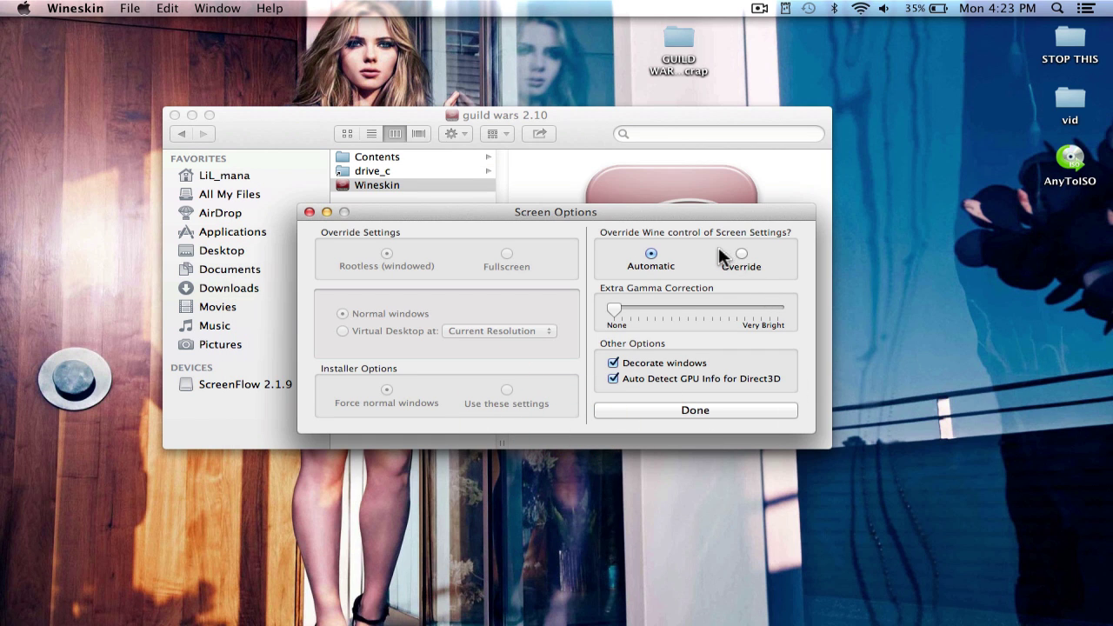
click(741, 253)
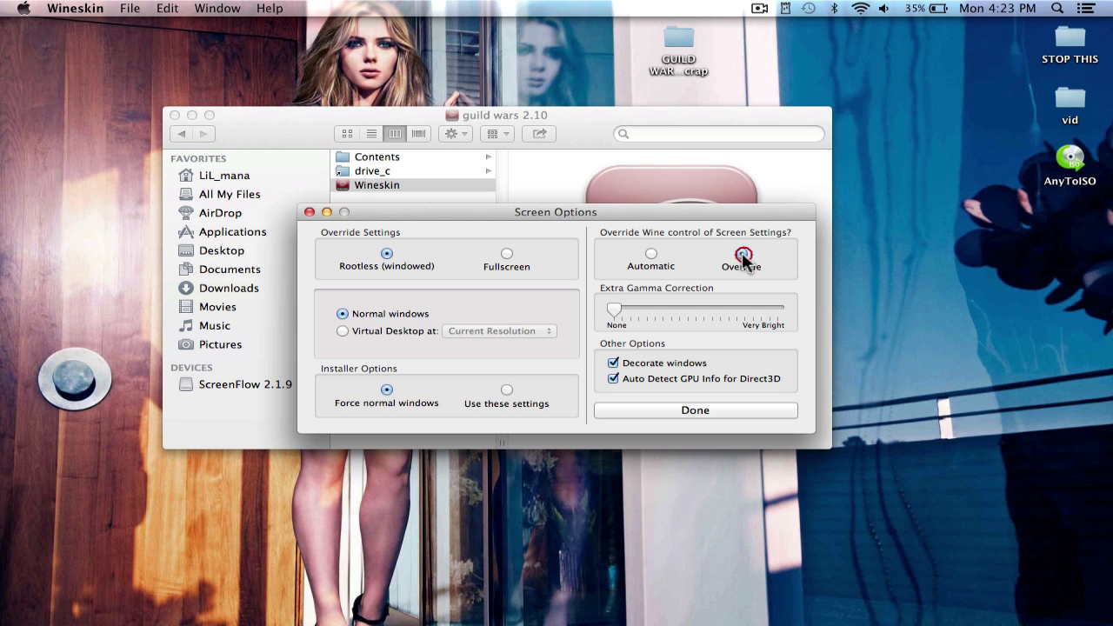
click(342, 330)
click(495, 331)
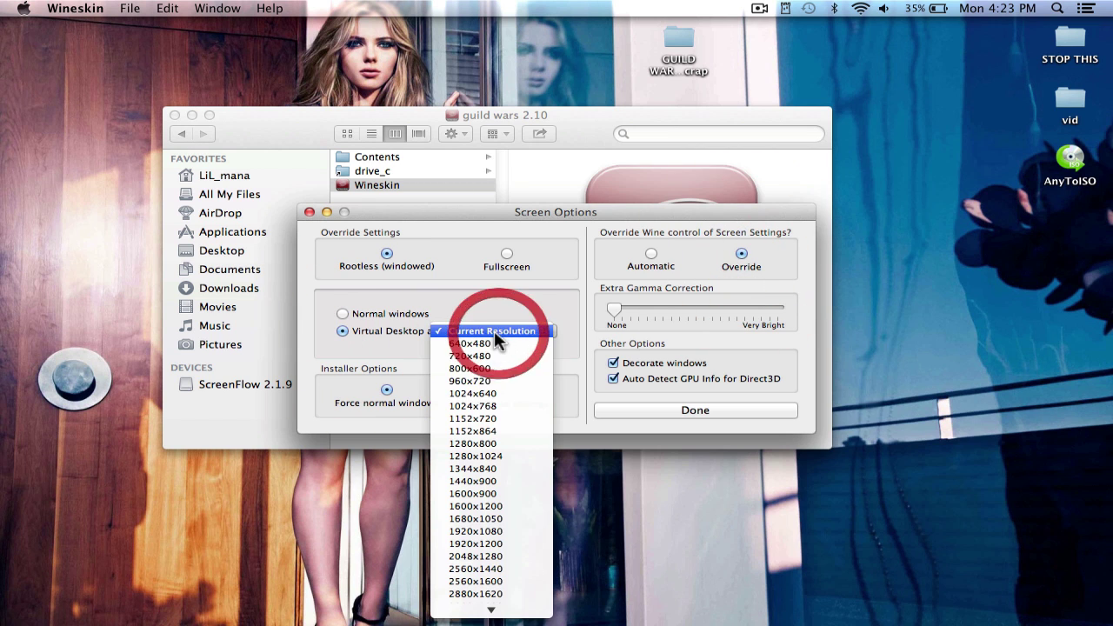
click(510, 392)
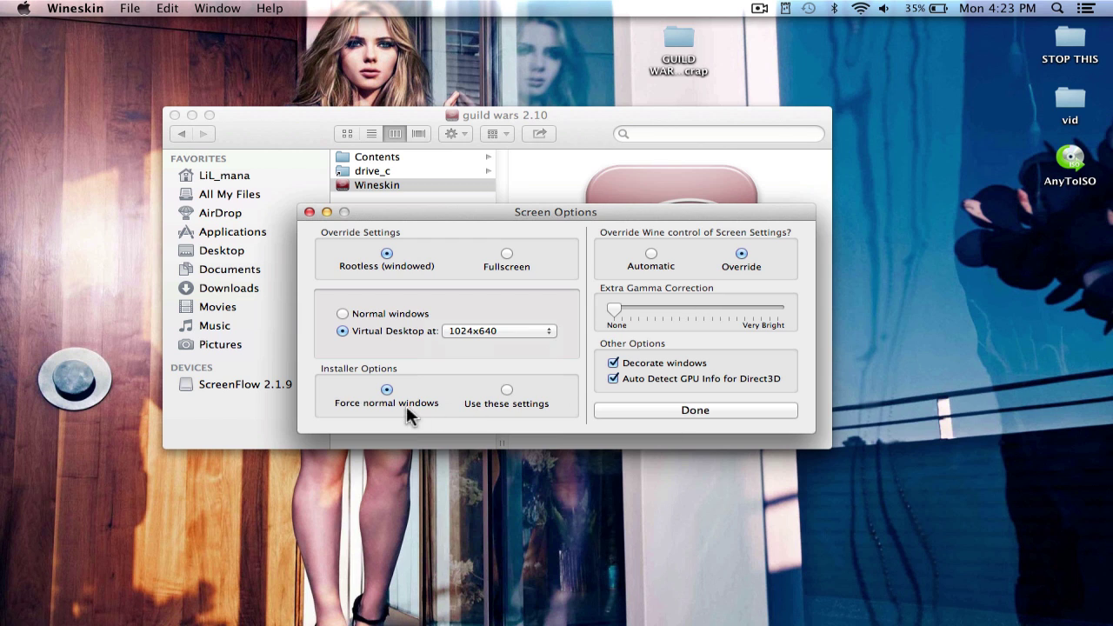
click(507, 391)
click(671, 410)
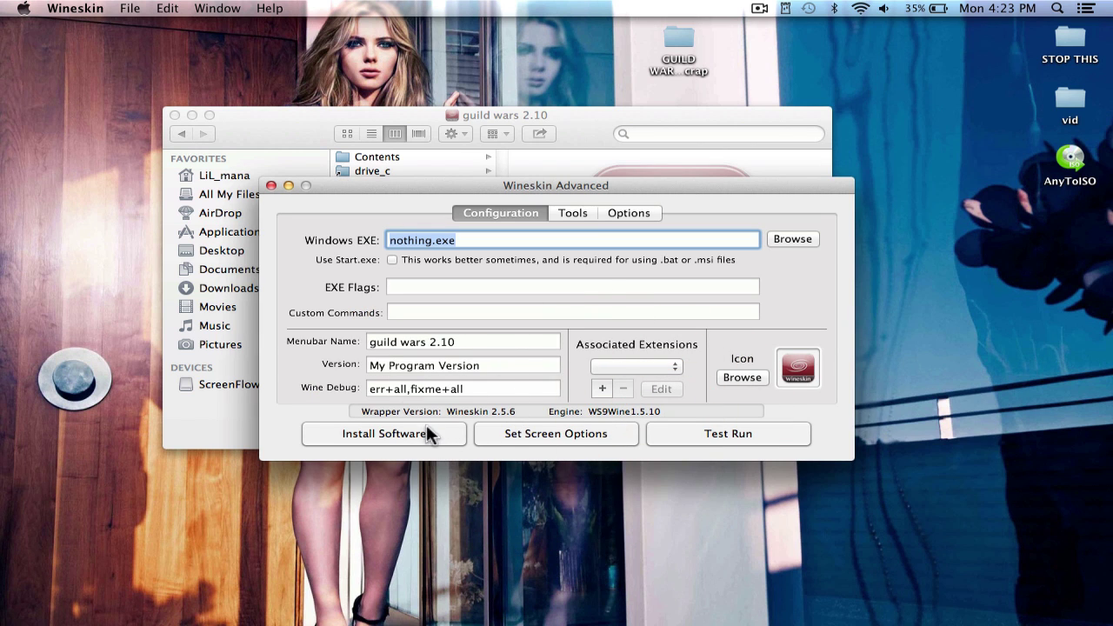
click(401, 289)
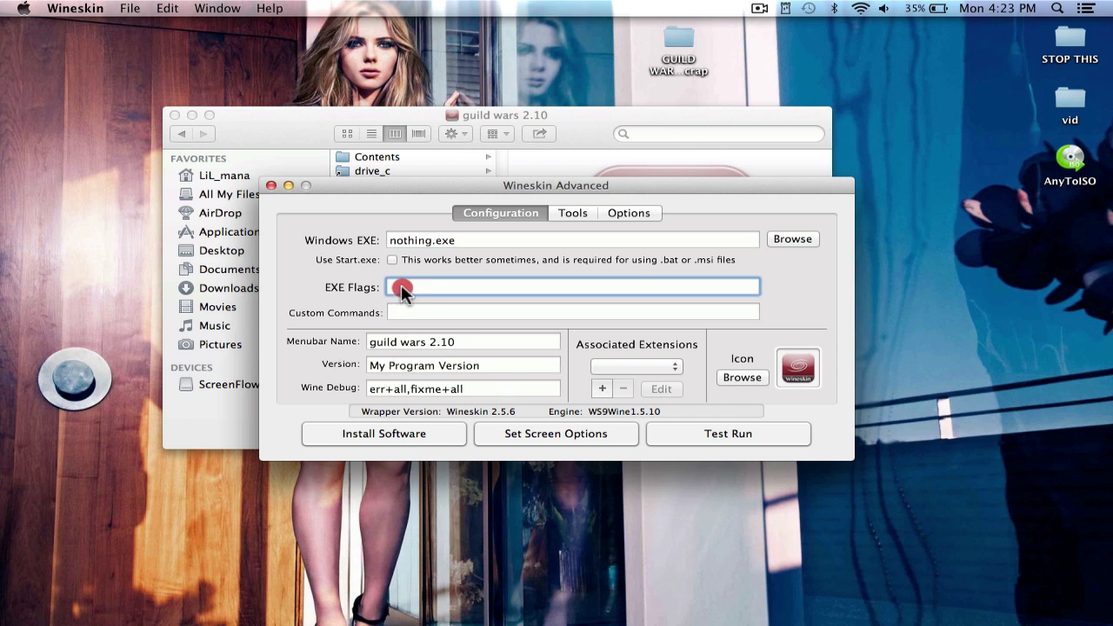
click(499, 285)
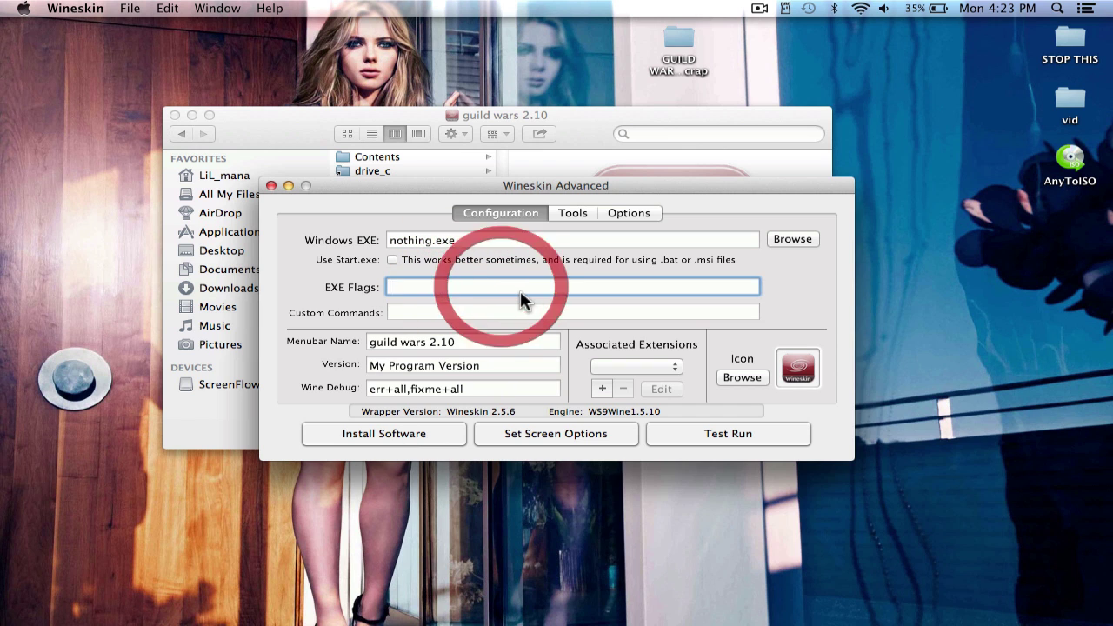
click(379, 285)
click(421, 280)
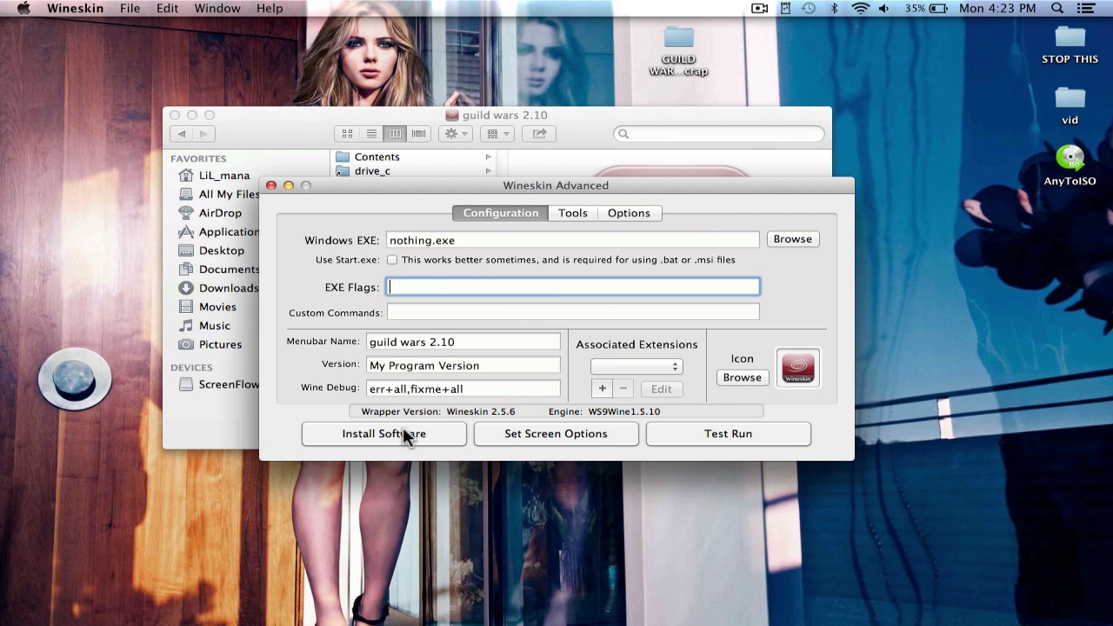
click(399, 240)
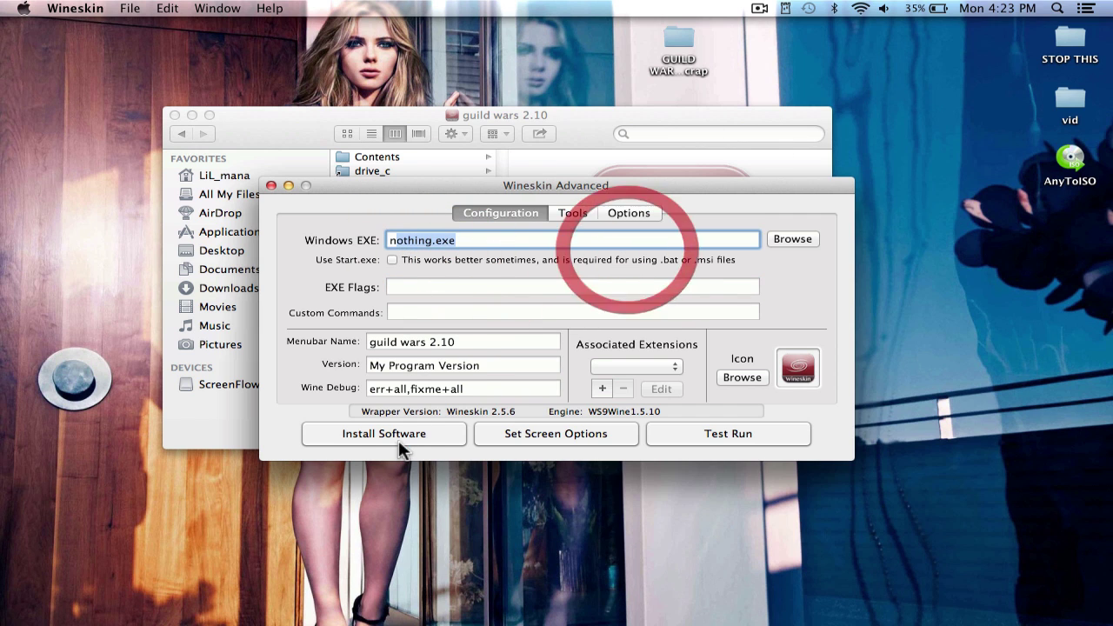
click(395, 287)
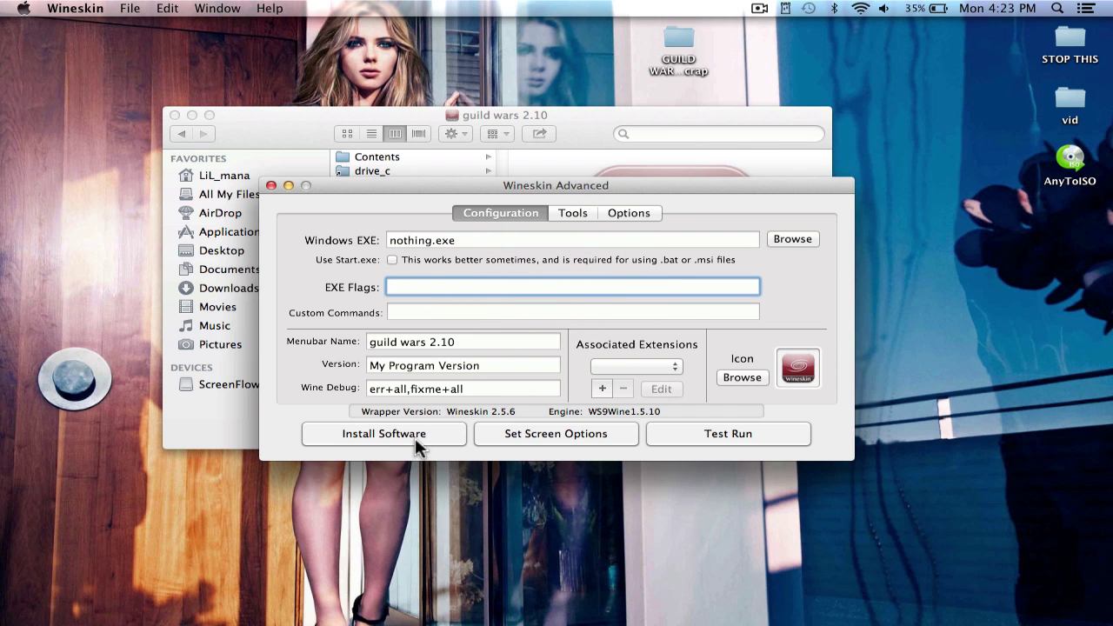
Step: Try to install Gw2Setup.exe from the GUILD WARS 2 Setup crap folder on the Desktop into the wrapper
click(376, 435)
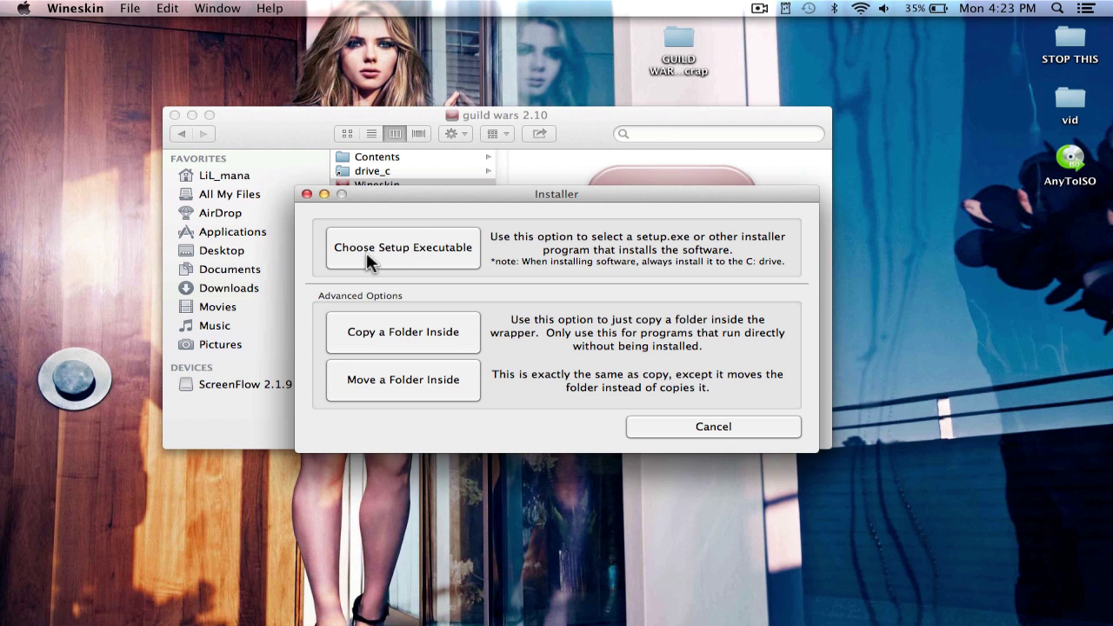
click(407, 248)
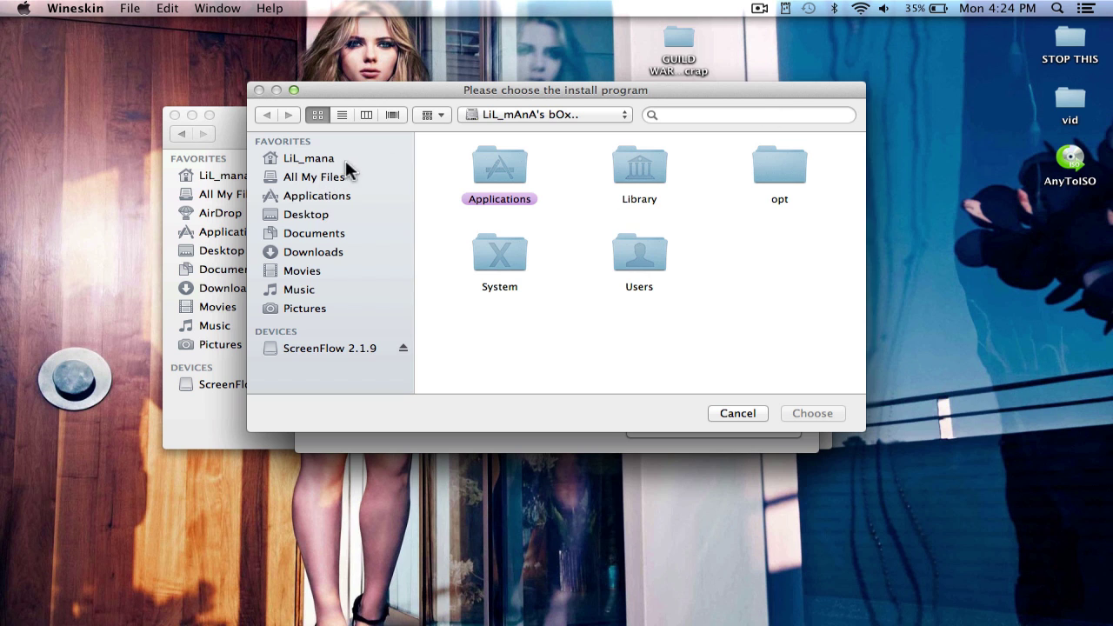
click(319, 216)
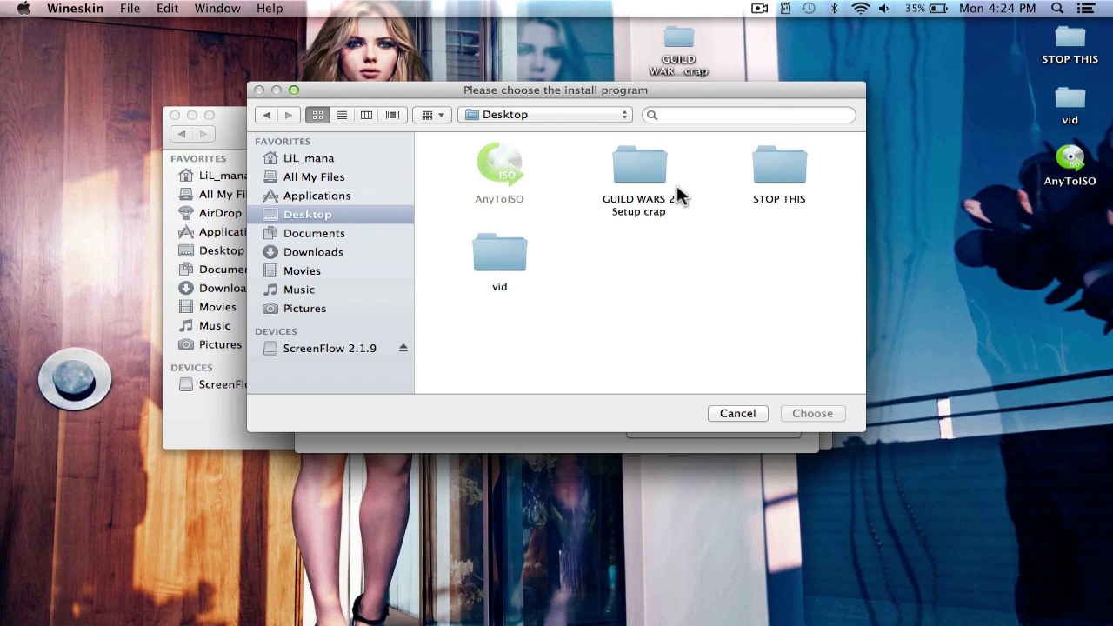
double_click(642, 170)
click(474, 163)
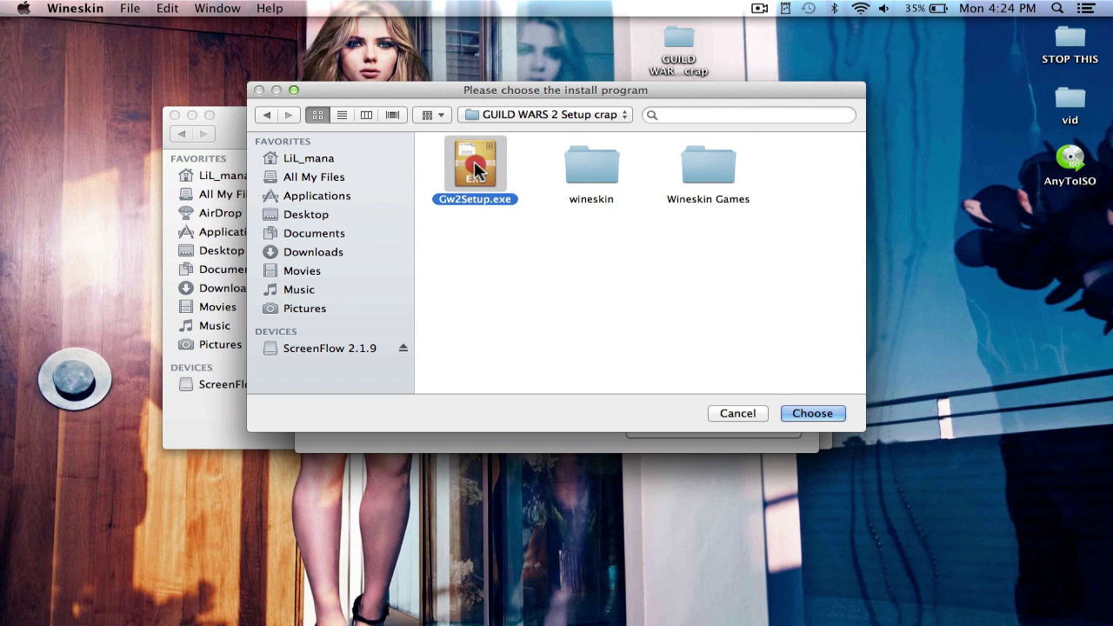
click(802, 414)
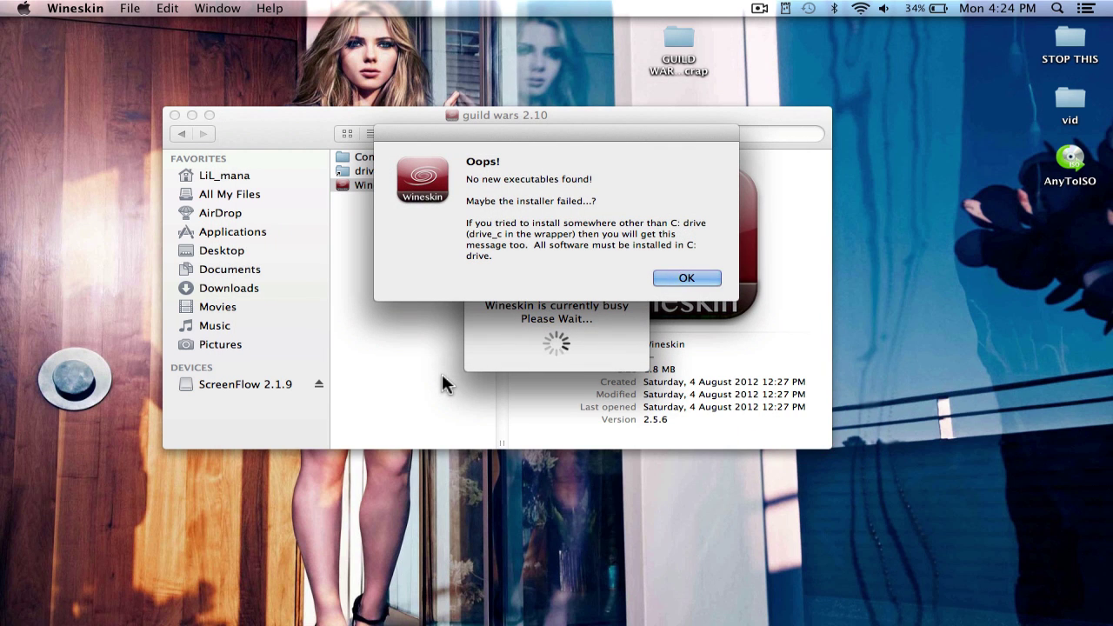
click(700, 277)
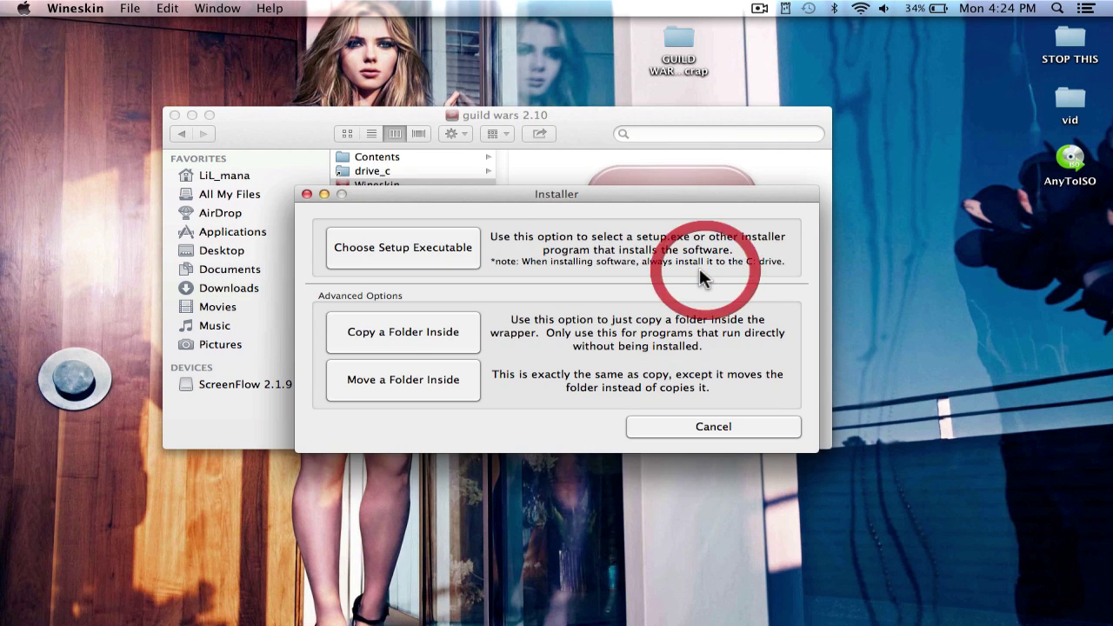
Step: Choose Gw2Setup.exe in the Desktop folder GUILD WARS 2 Setup crap as the wrapper's setup executable
click(405, 247)
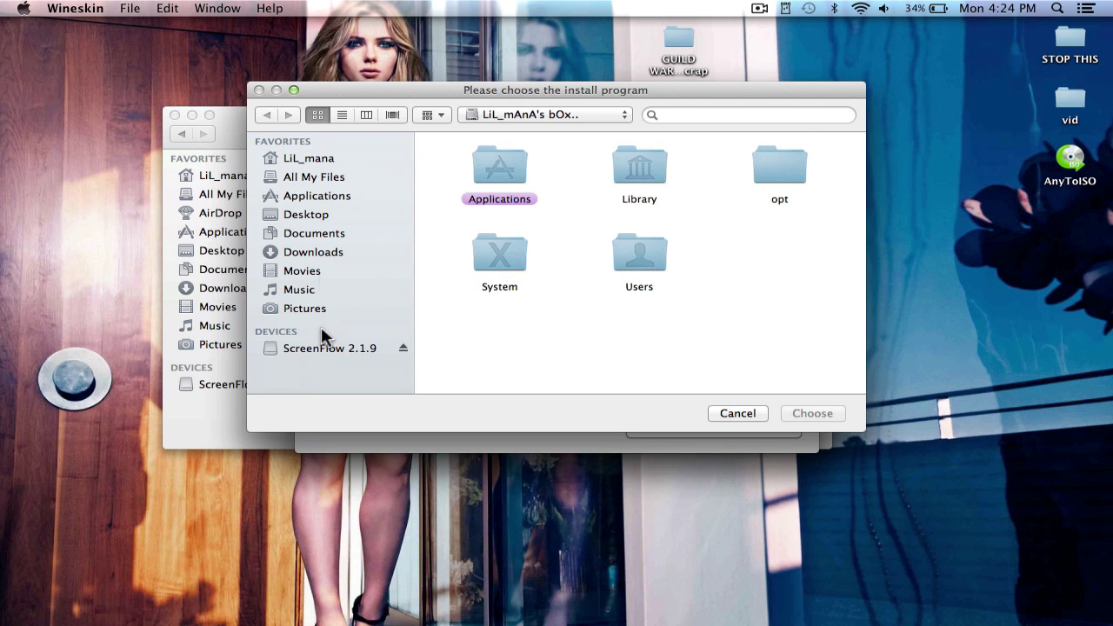
click(300, 215)
double_click(647, 174)
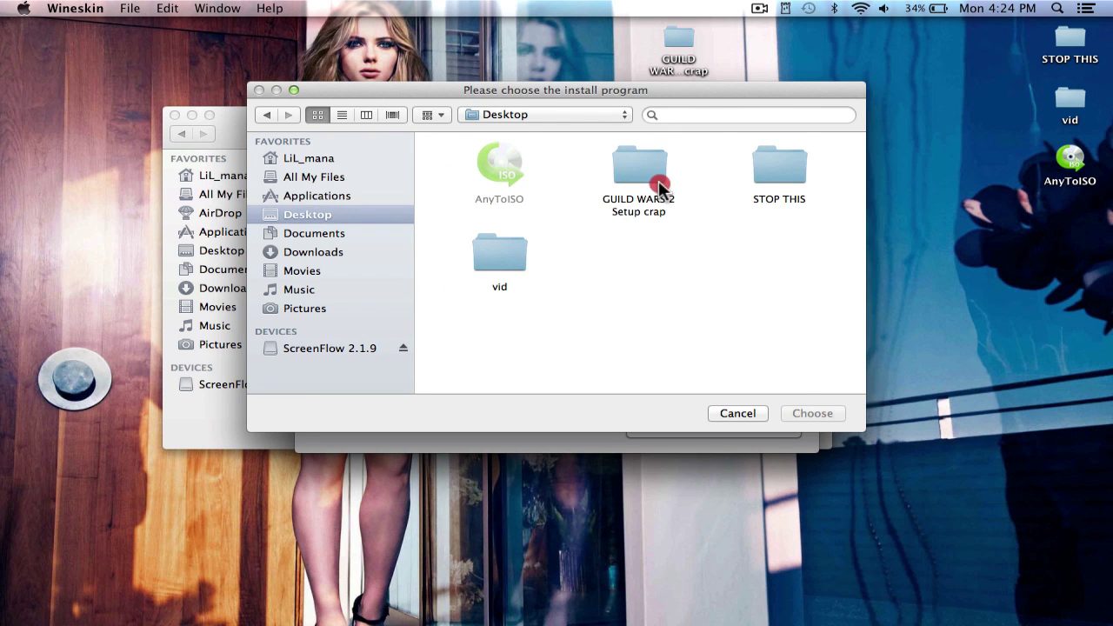
click(475, 167)
click(809, 413)
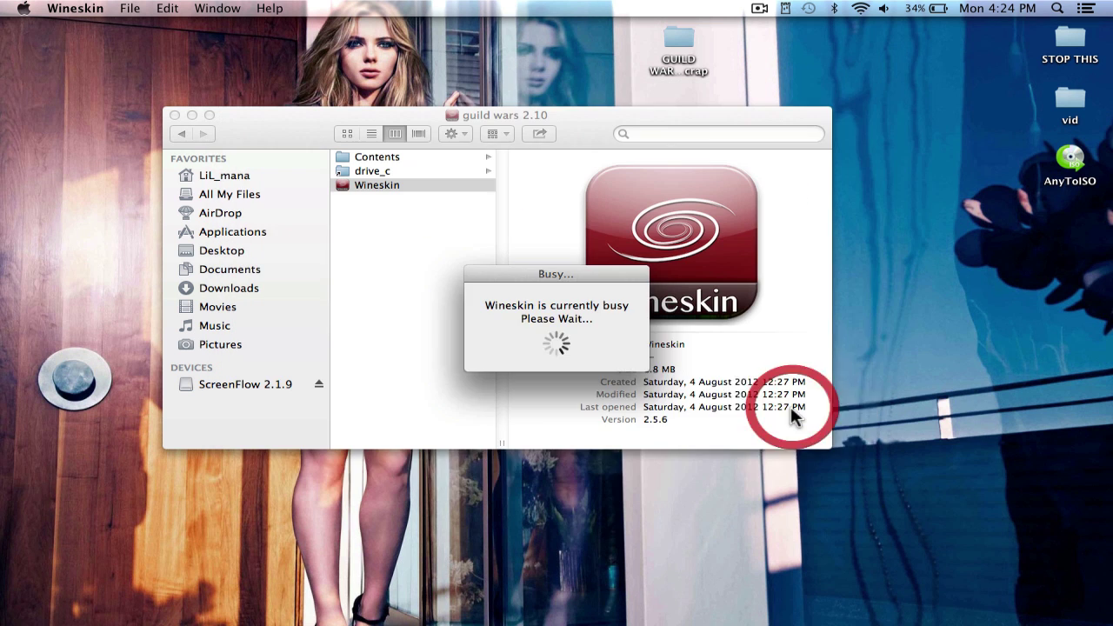
Step: Switch to the guild wars 2.10 Wine desktop, move its window away from the screen corner and allow incoming network connections for wineserver
key(ctrl+Up)
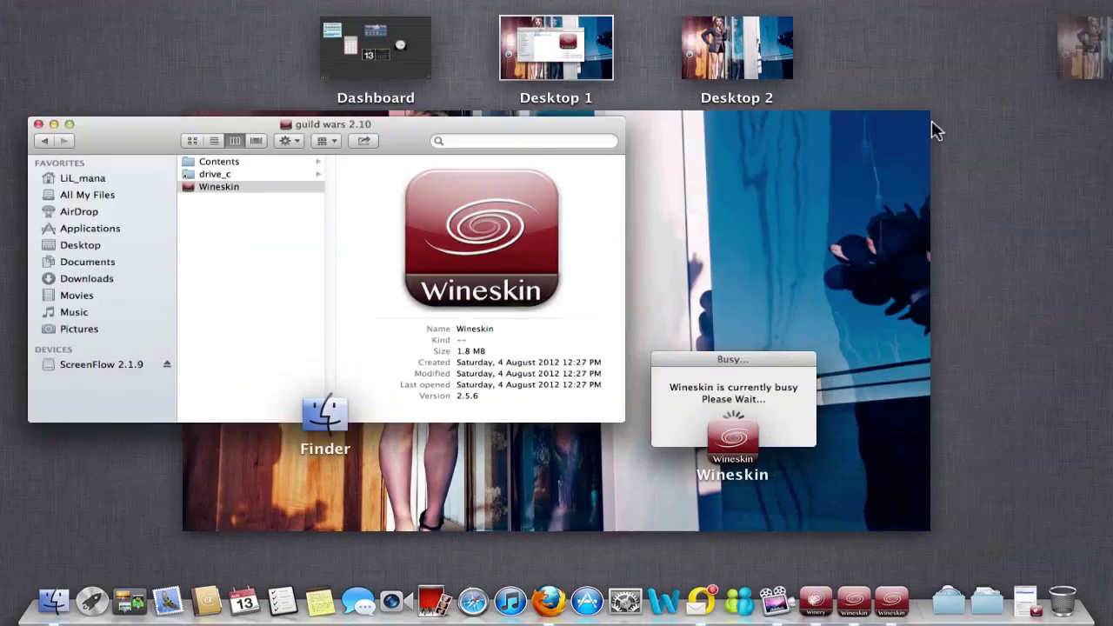
click(737, 381)
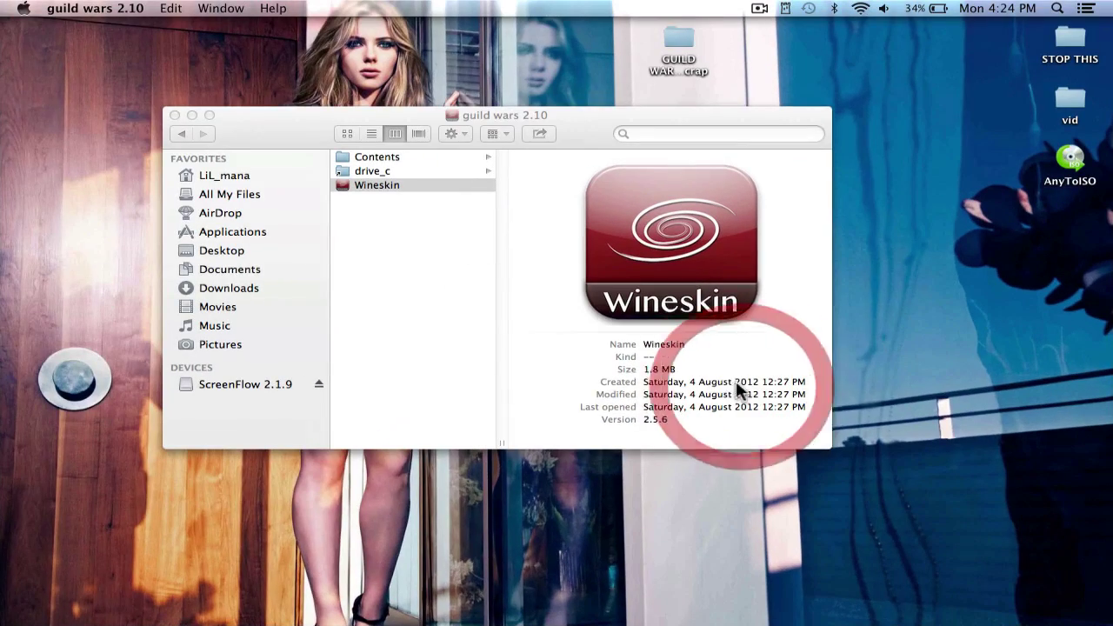
double_click(588, 118)
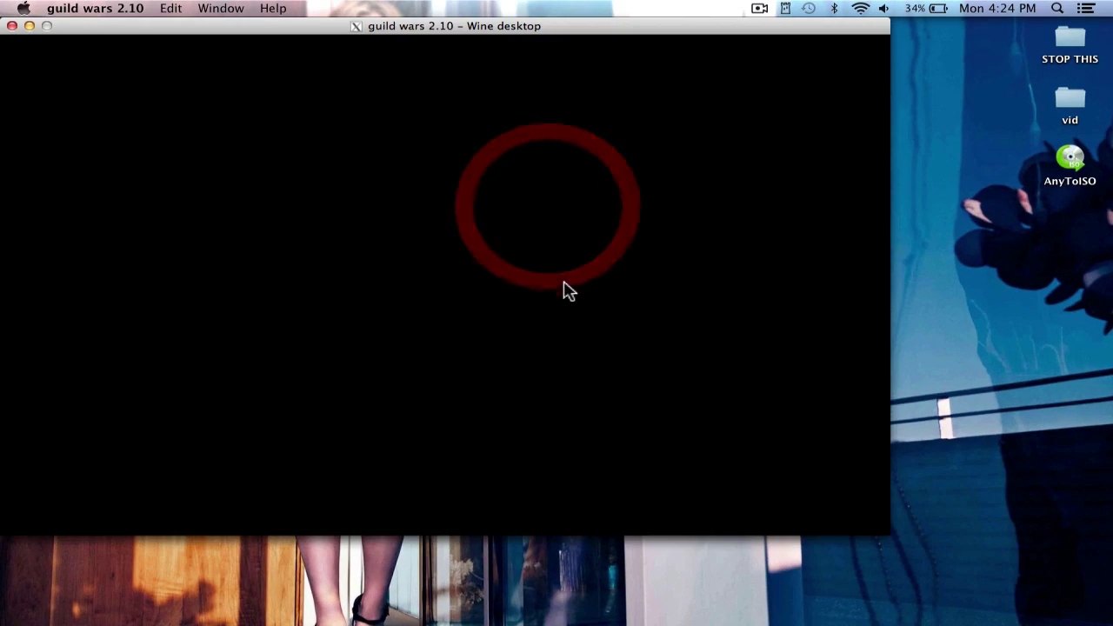
drag(446, 28, 538, 74)
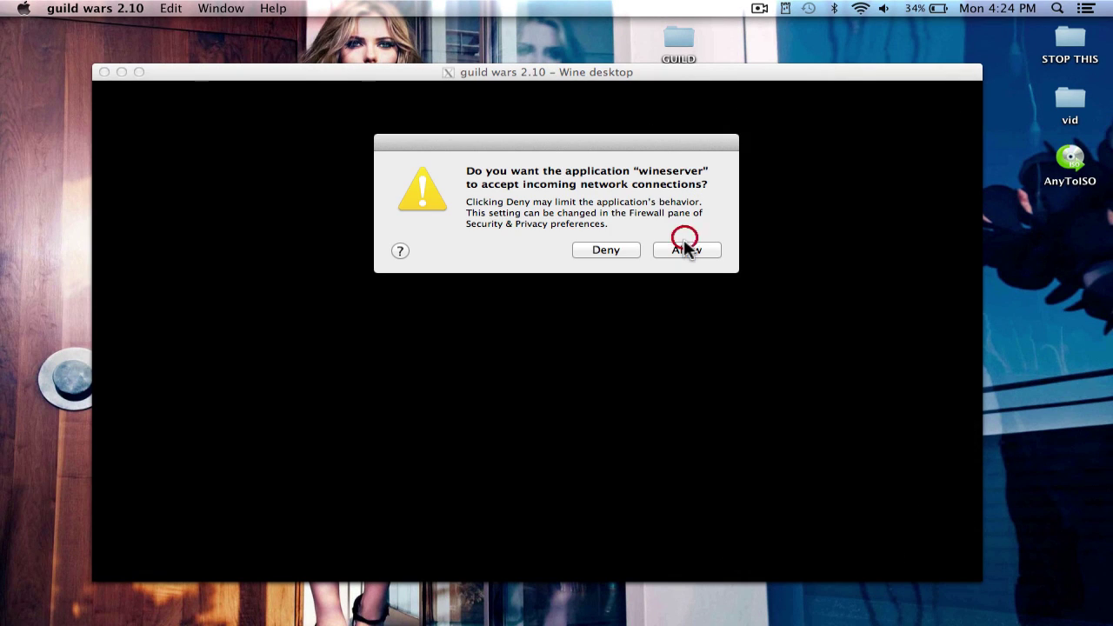
click(685, 248)
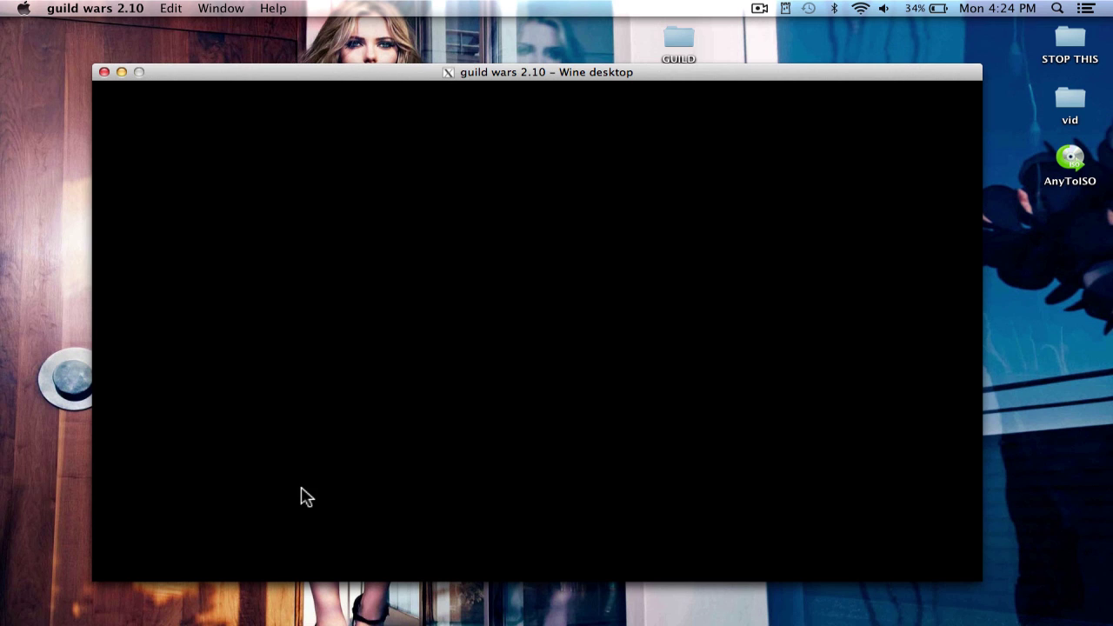
Step: Accept C:\Program Files\Guild Wars 2 as the installation folder and run the installation
click(334, 193)
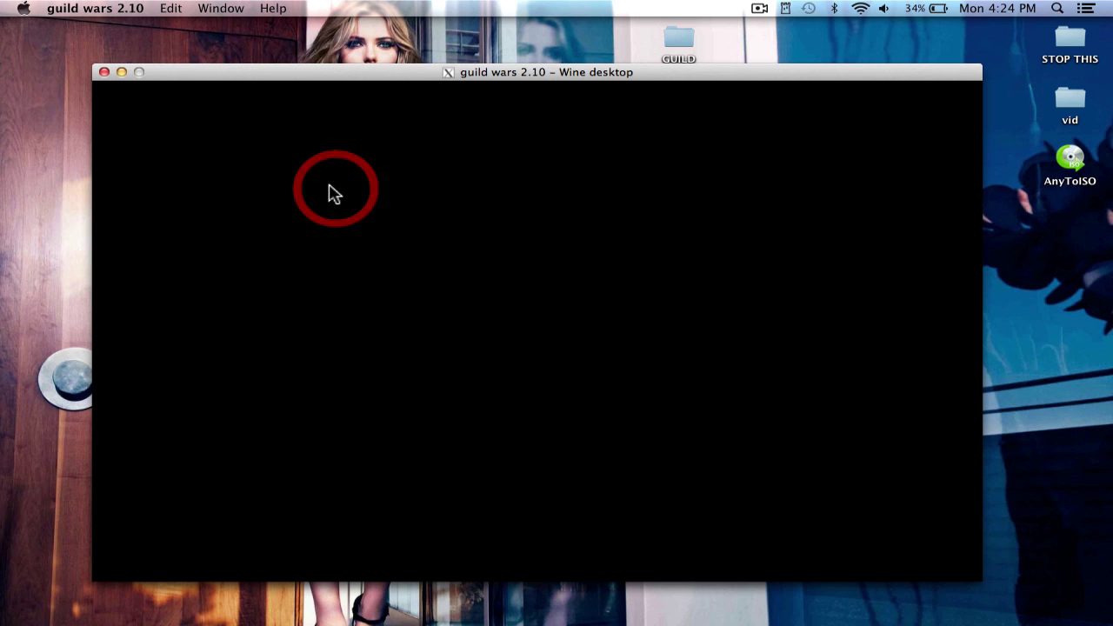
click(397, 186)
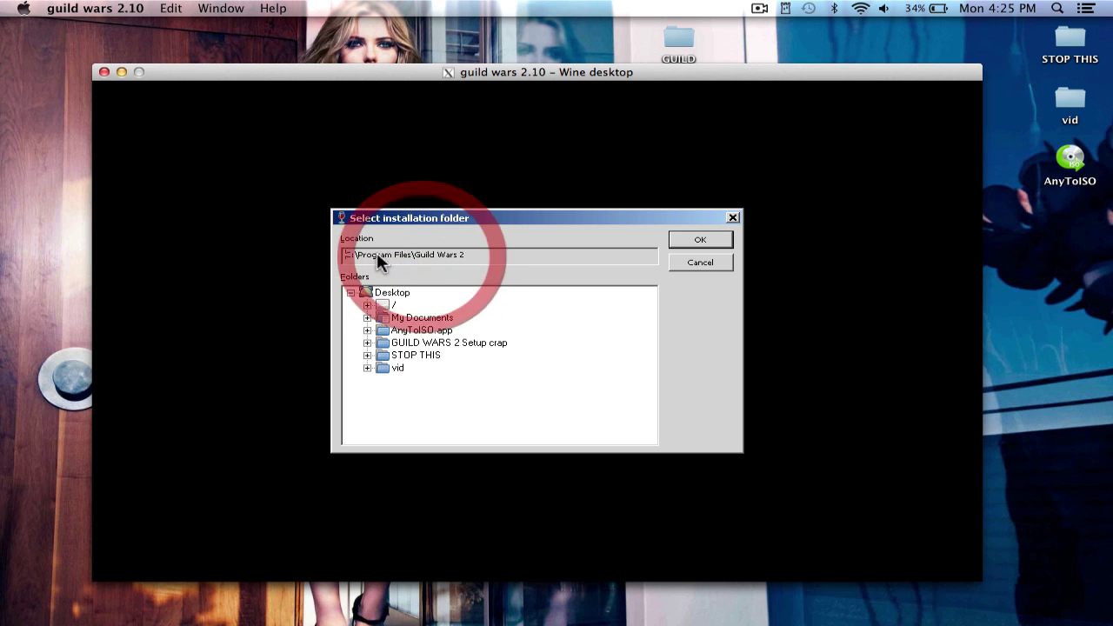
drag(374, 255, 497, 258)
click(496, 258)
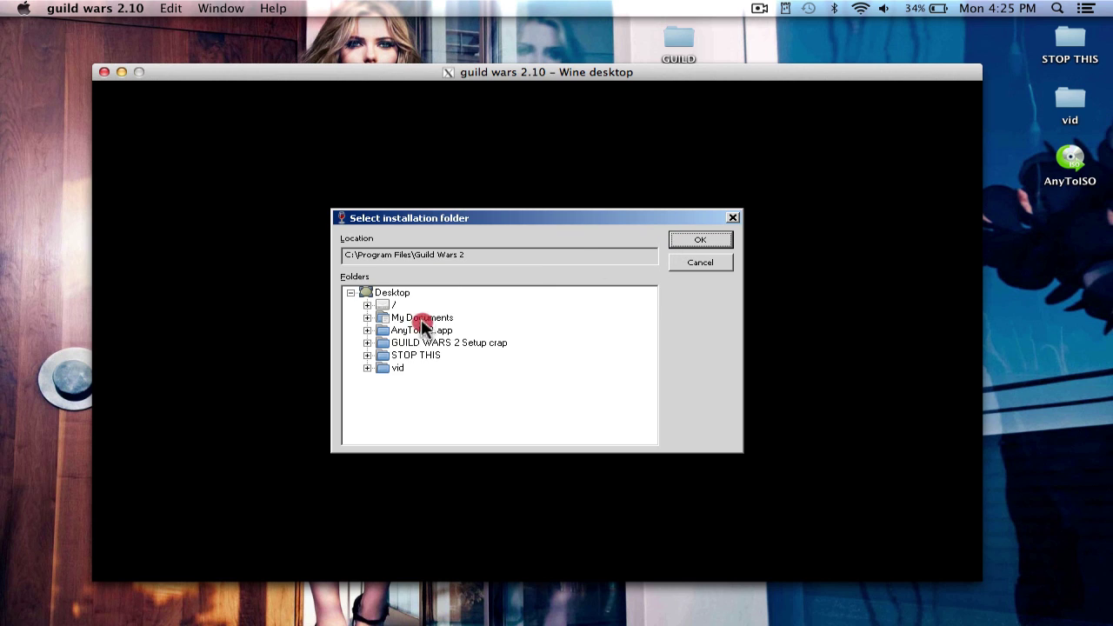
click(694, 240)
click(403, 253)
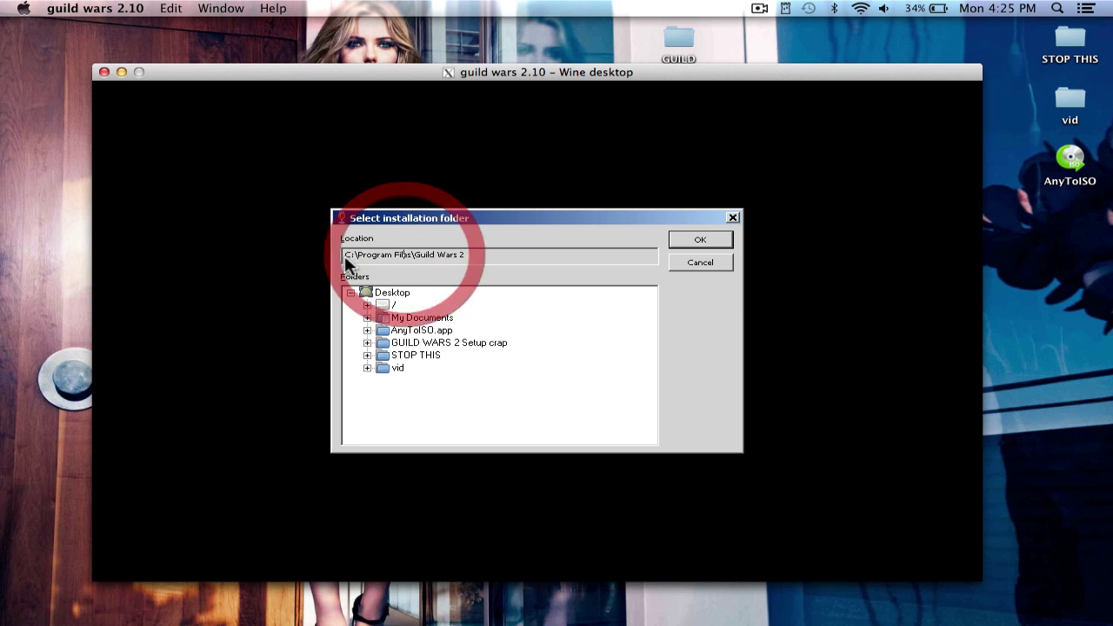
drag(353, 255, 485, 251)
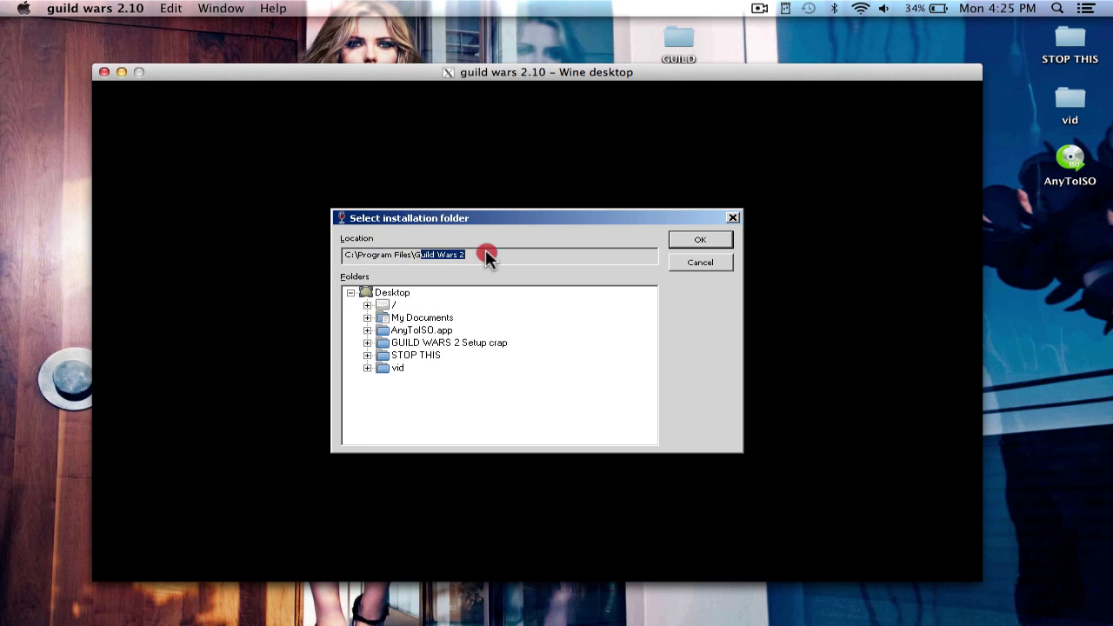
click(700, 243)
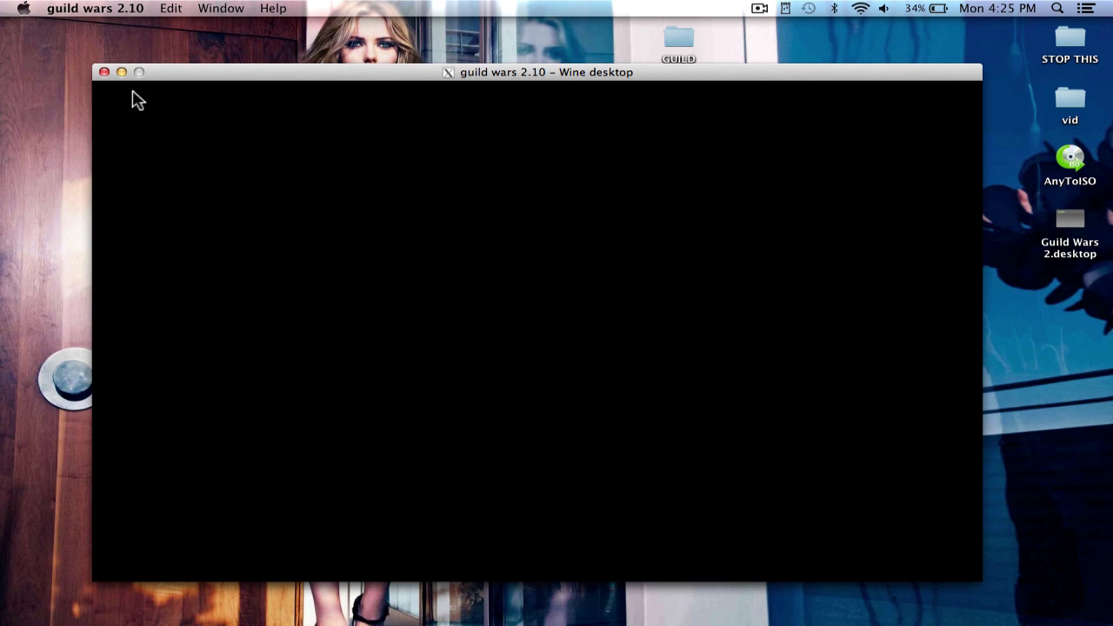
Step: Close the guild wars 2.10 Wine desktop and the Wineskin Advanced window
click(104, 73)
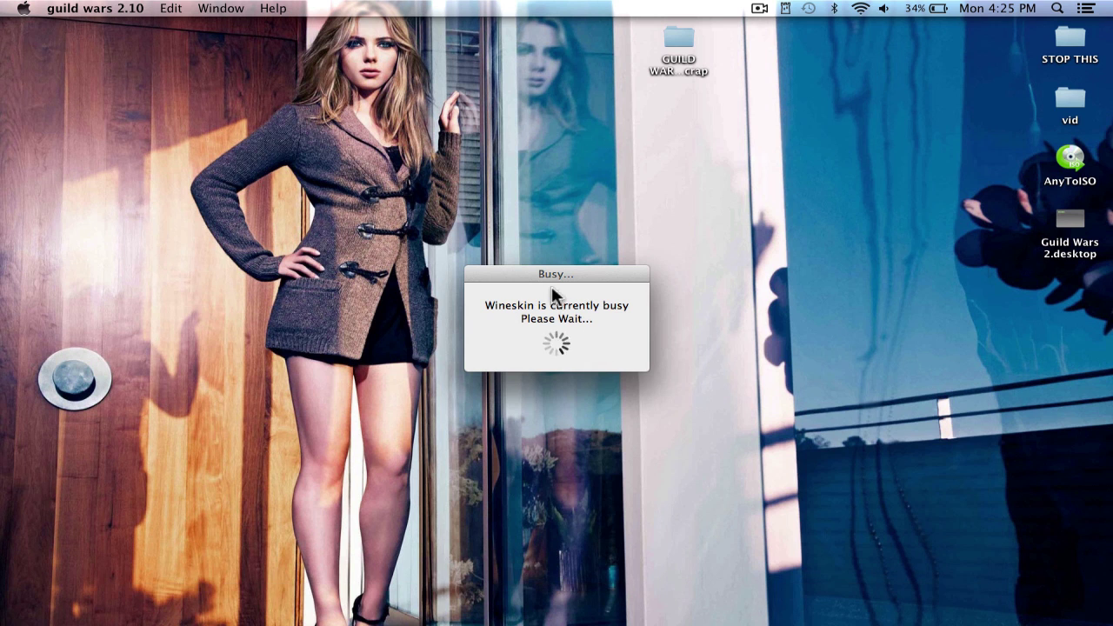
click(539, 273)
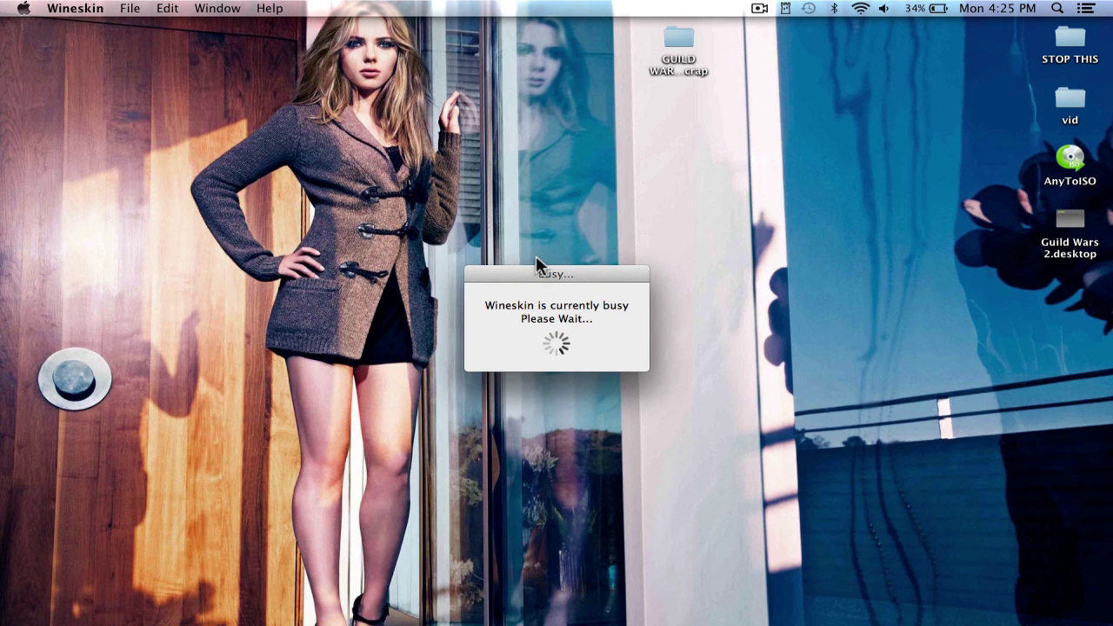
drag(535, 259, 536, 219)
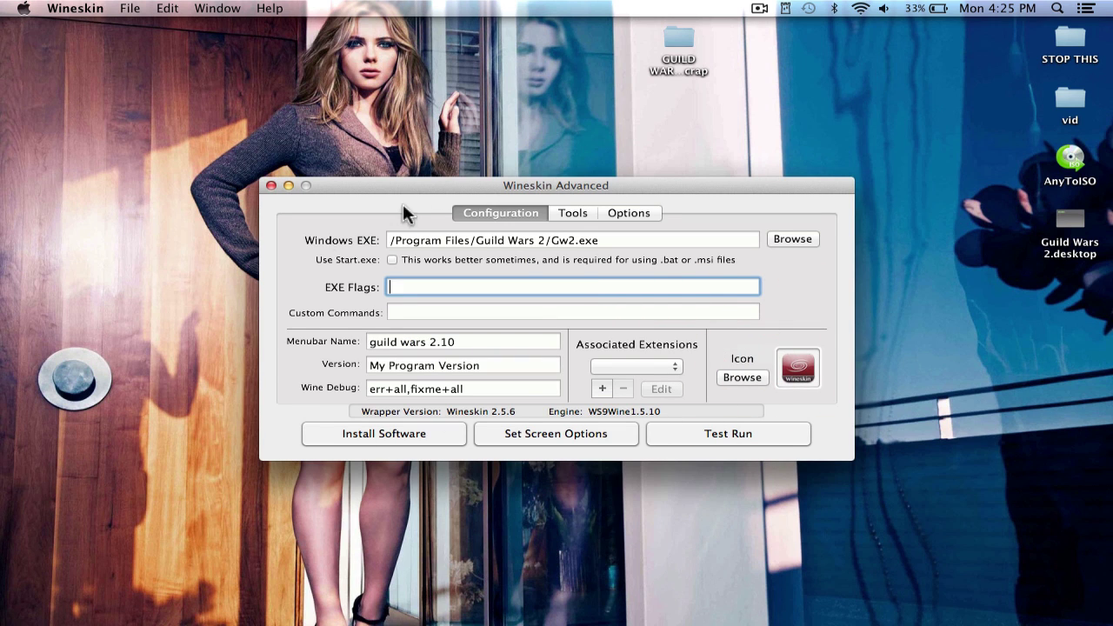
click(270, 185)
click(592, 166)
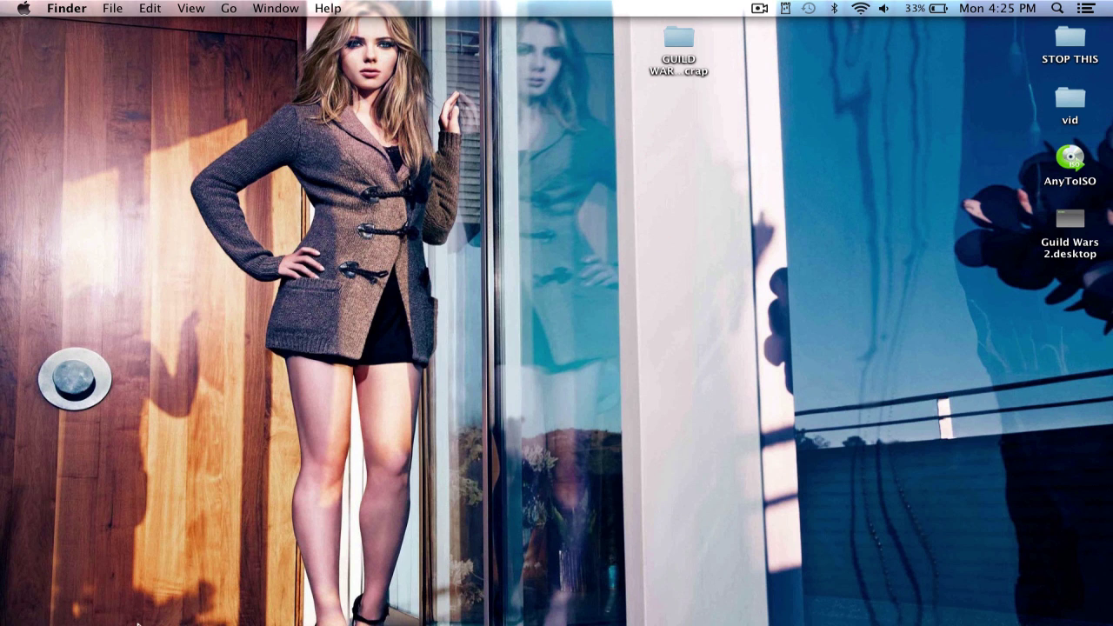
Step: Go back to the Wineskin folder, launch the guild wars 2.10 wrapper directly and close its Wine desktop
click(55, 586)
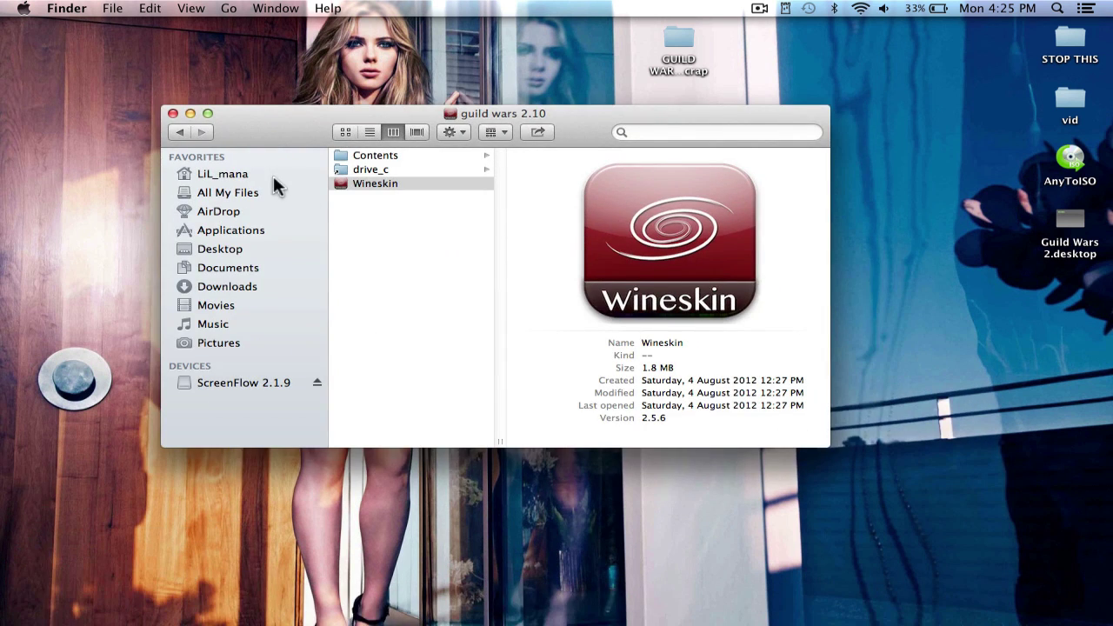
click(383, 182)
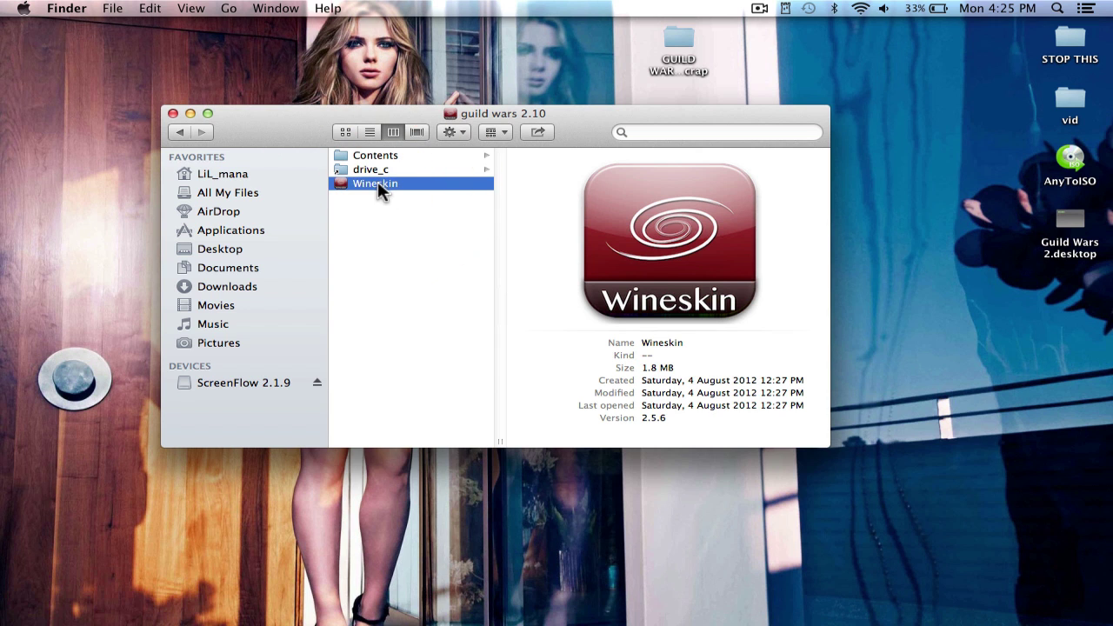
right_click(378, 184)
click(344, 211)
click(180, 131)
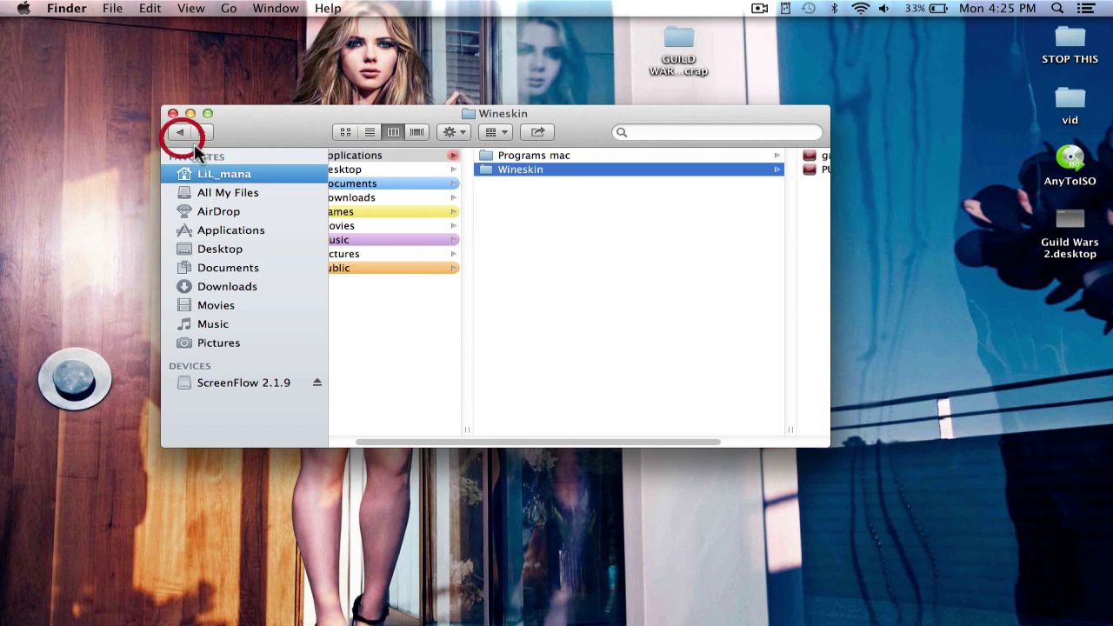
click(517, 171)
click(695, 156)
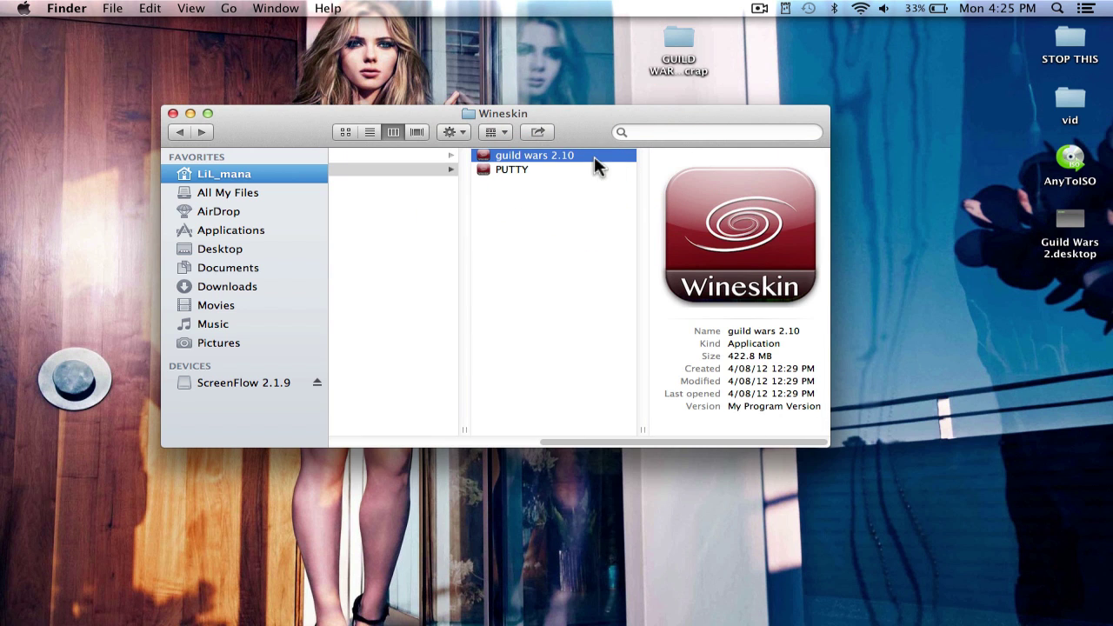
double_click(526, 158)
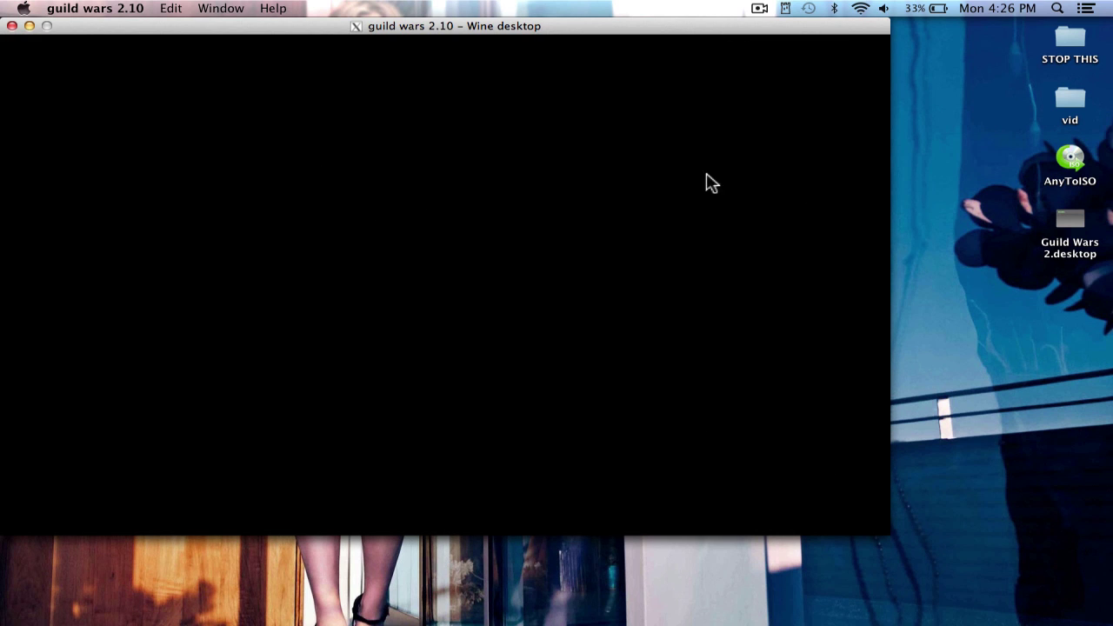
click(10, 27)
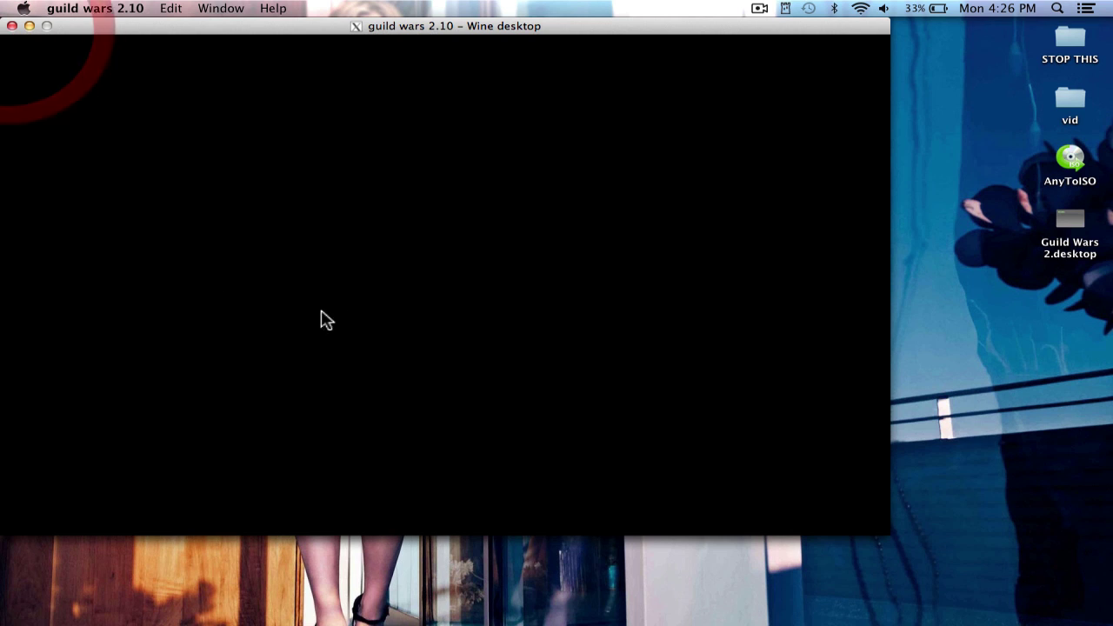
click(10, 26)
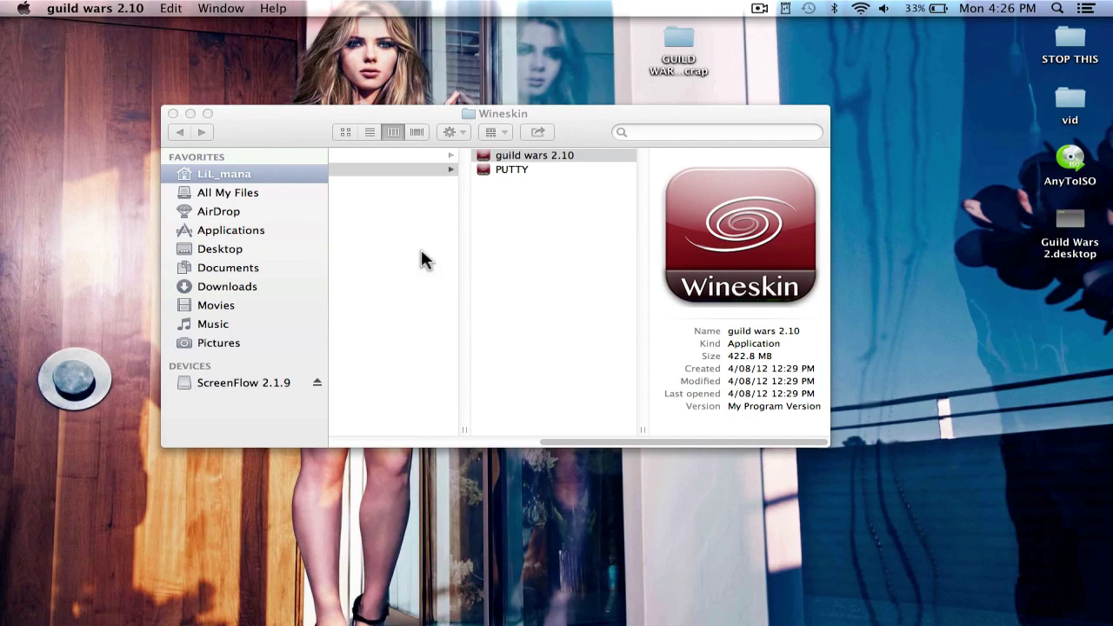
Step: Show the package contents of GuildWars 2 in the Wineskin Games folder inside GUILD WARS 2 Setup crap
click(420, 251)
click(372, 257)
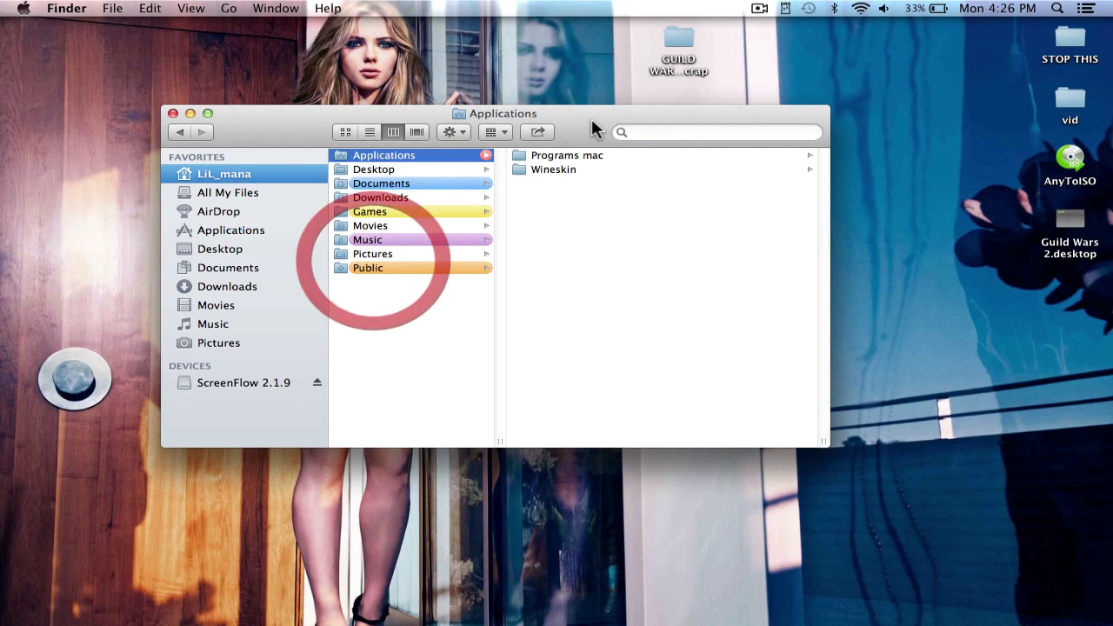
click(681, 62)
double_click(681, 57)
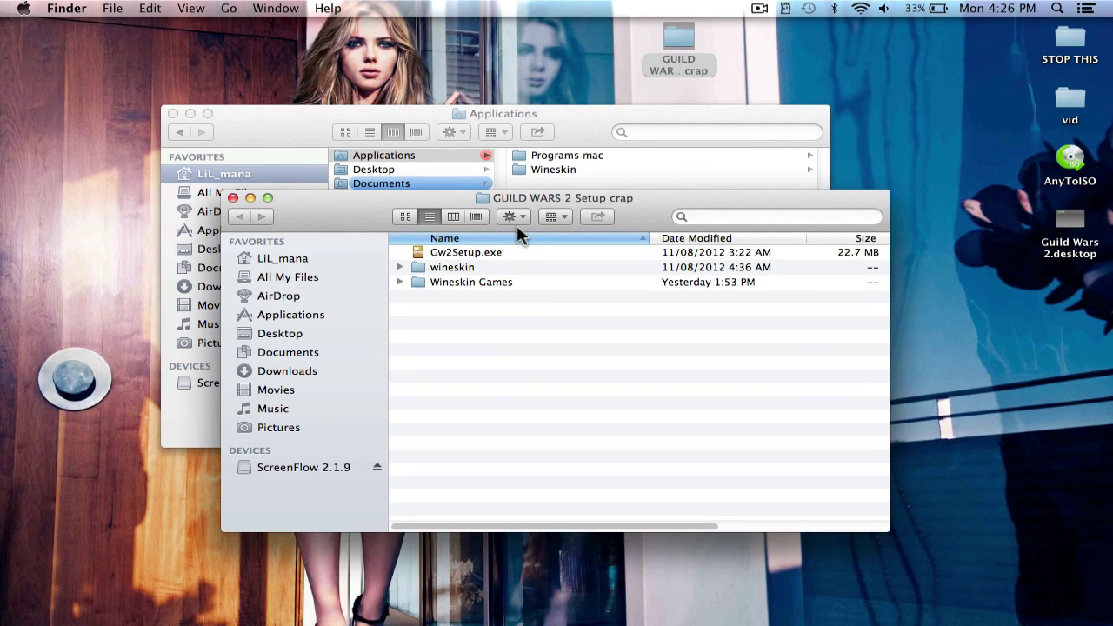
double_click(453, 280)
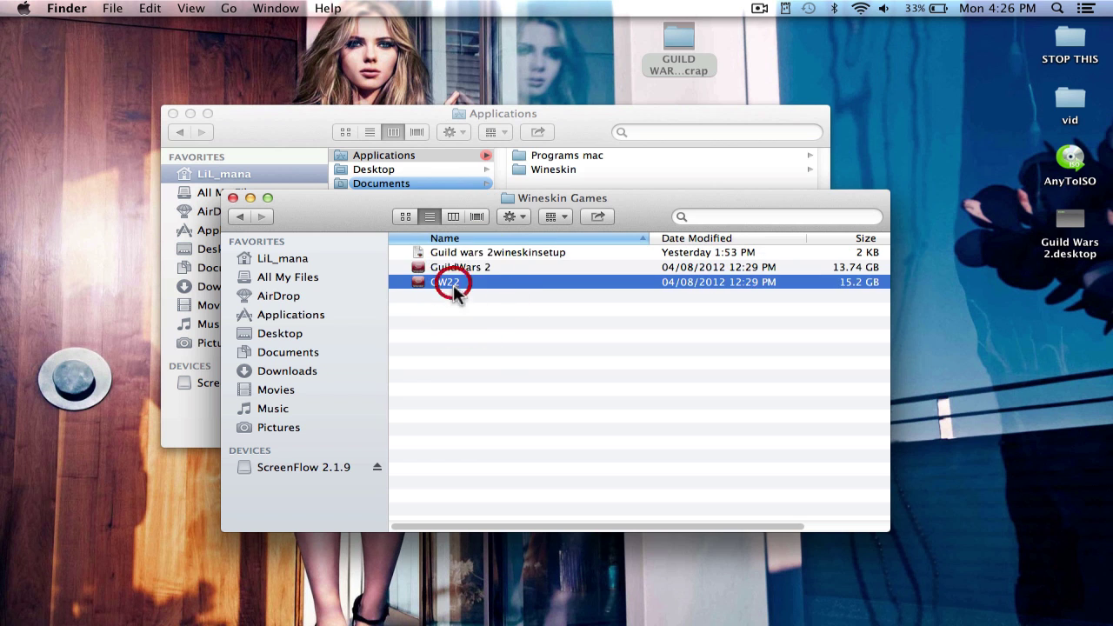
click(497, 342)
click(456, 265)
right_click(456, 265)
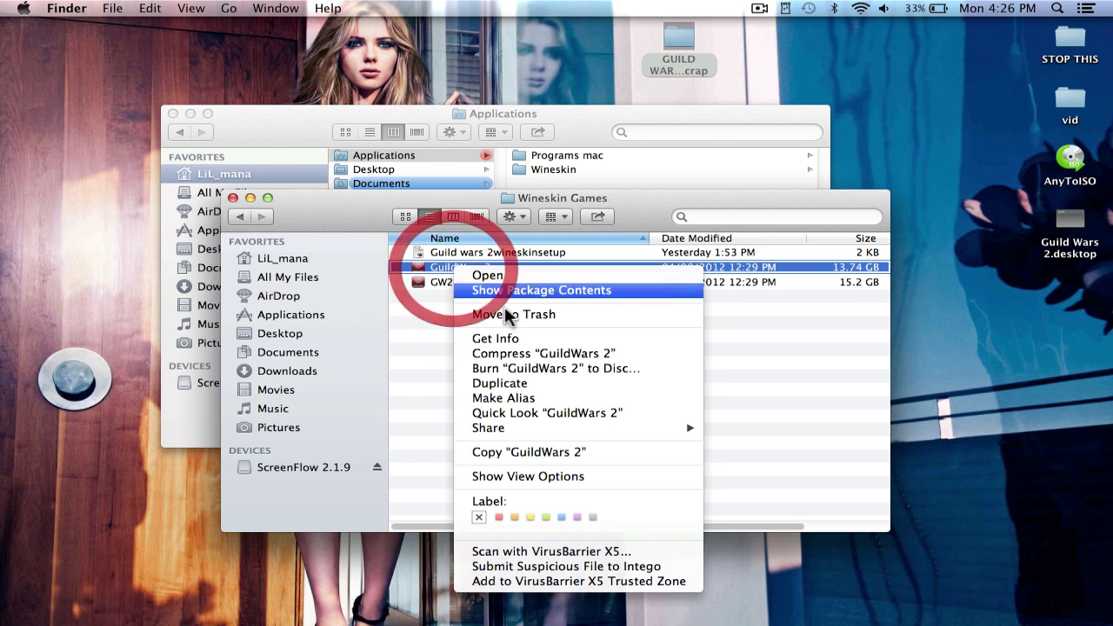
click(493, 291)
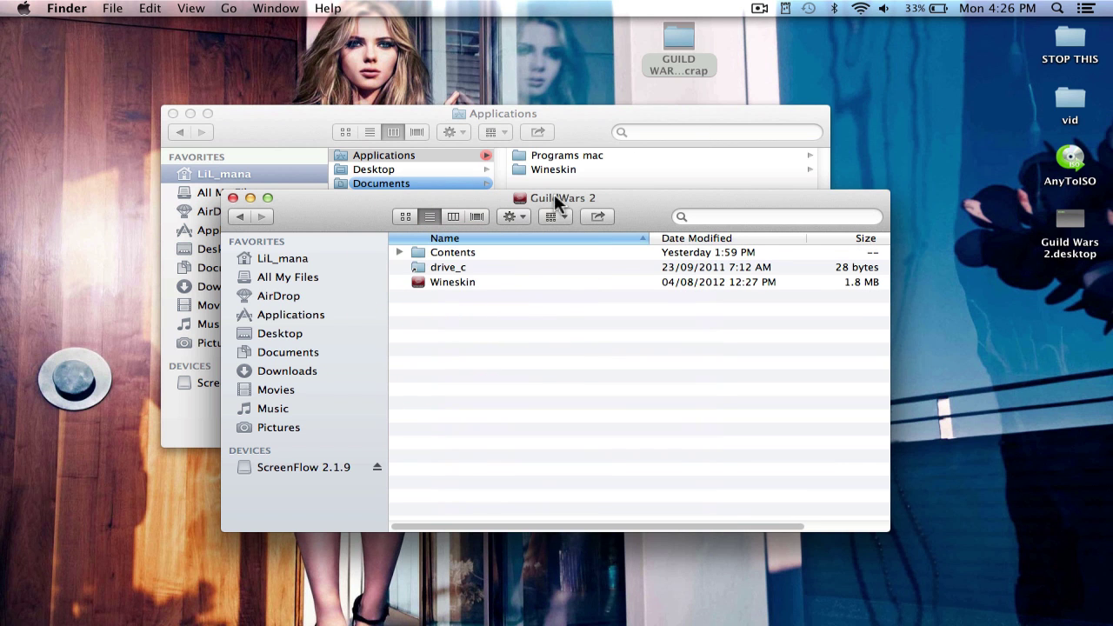
Step: Launch the Wineskin app inside the GuildWars 2 package and open its advanced settings
click(476, 282)
right_click(458, 279)
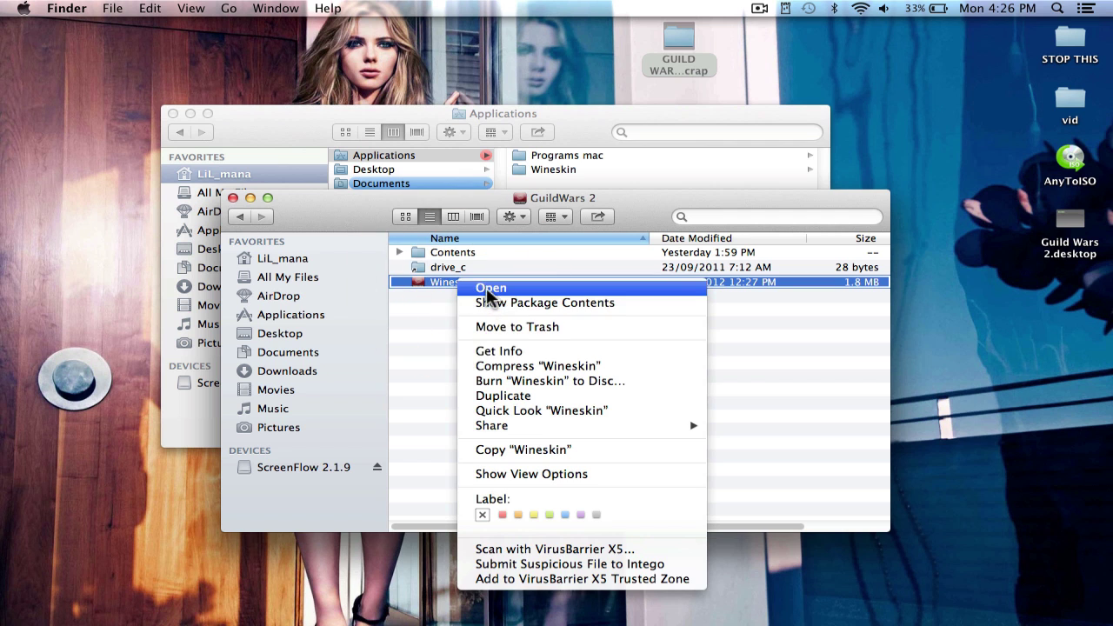
click(485, 288)
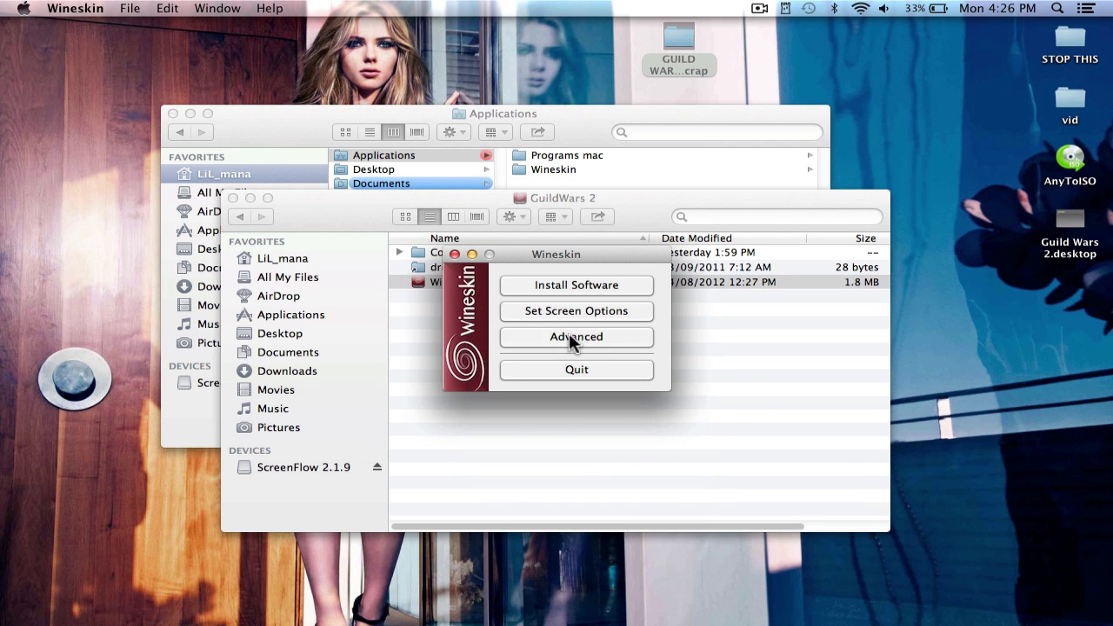
click(570, 336)
Step: Copy the EXE flag -useoldlauncher and close the advanced settings and the GuildWars 2 package window
click(389, 287)
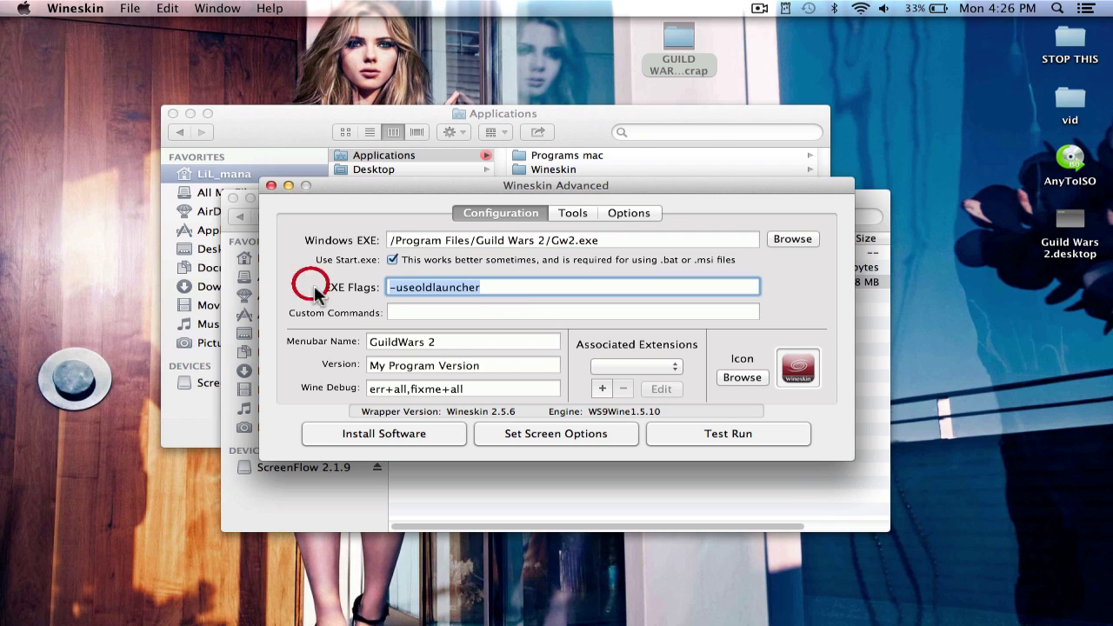
key(super+a)
key(super+c)
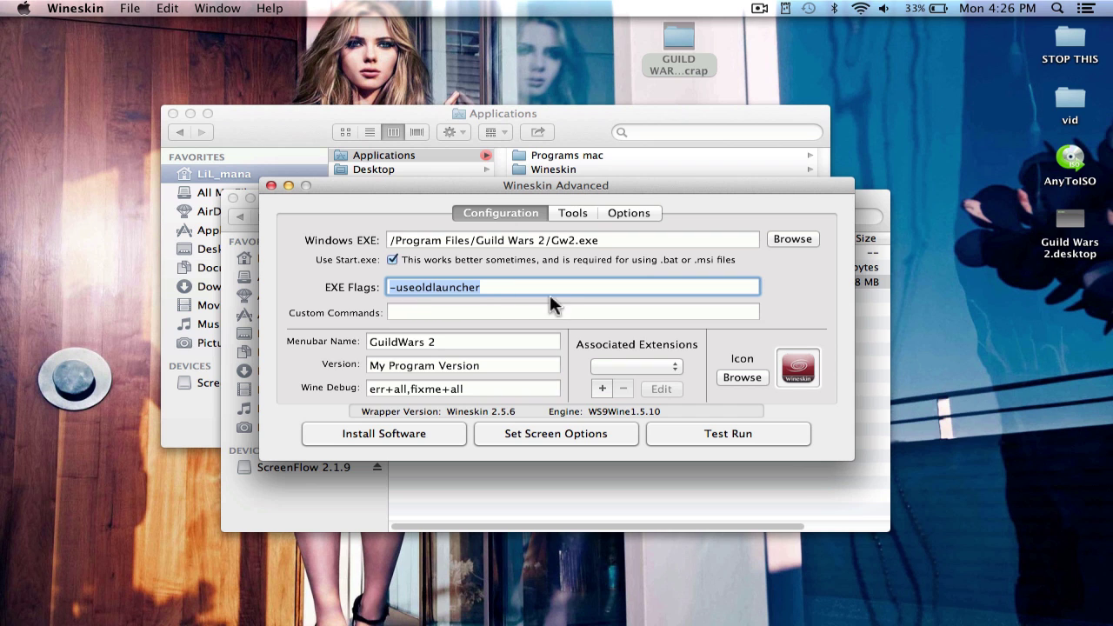
click(270, 185)
click(233, 198)
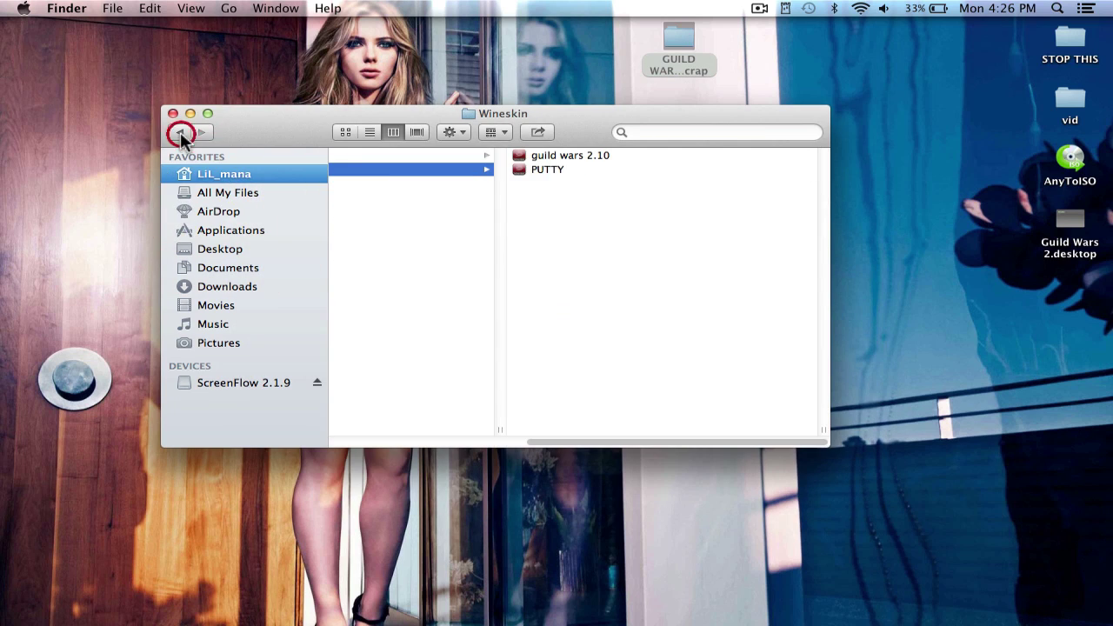
Step: Show the package contents of guild wars 2.10 in the Wineskin folder inside the home folder's Applications
click(180, 132)
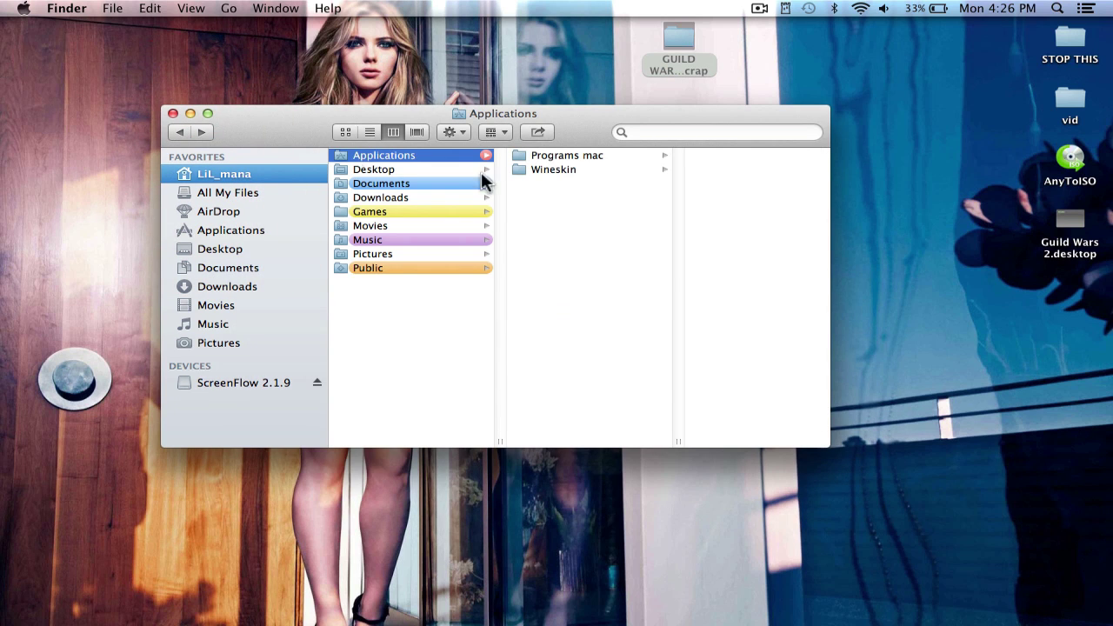
click(436, 153)
click(557, 170)
click(682, 154)
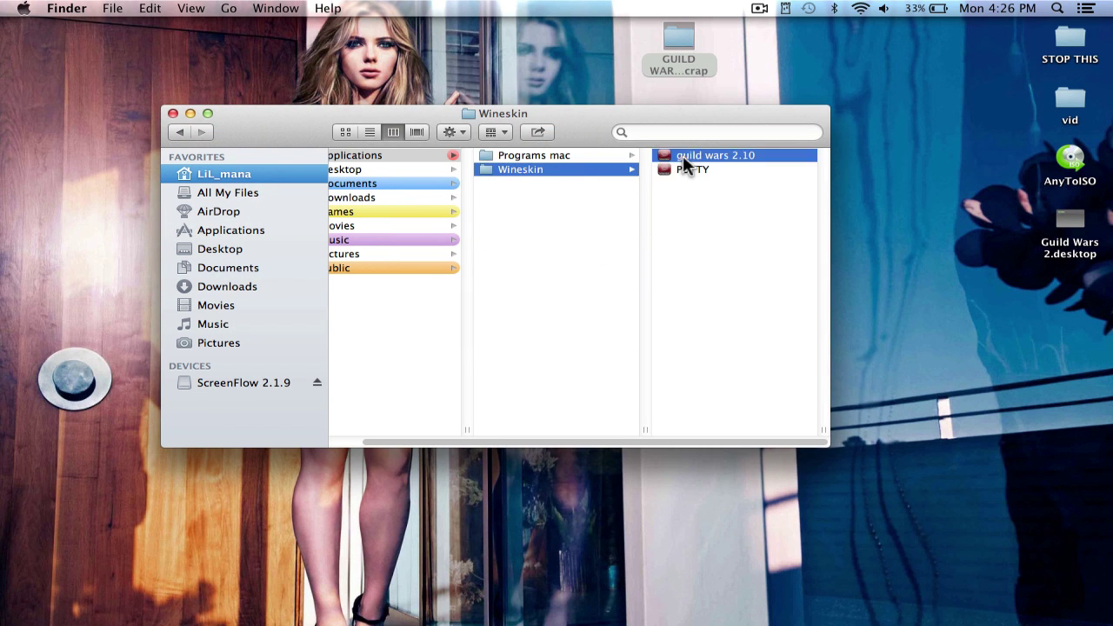
right_click(528, 157)
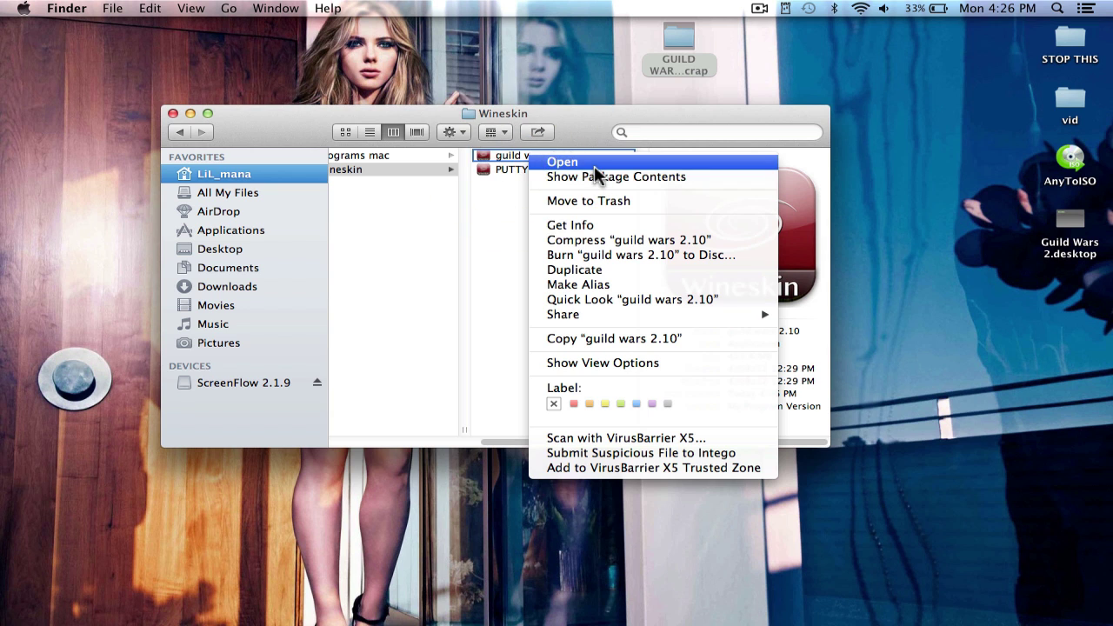
click(597, 174)
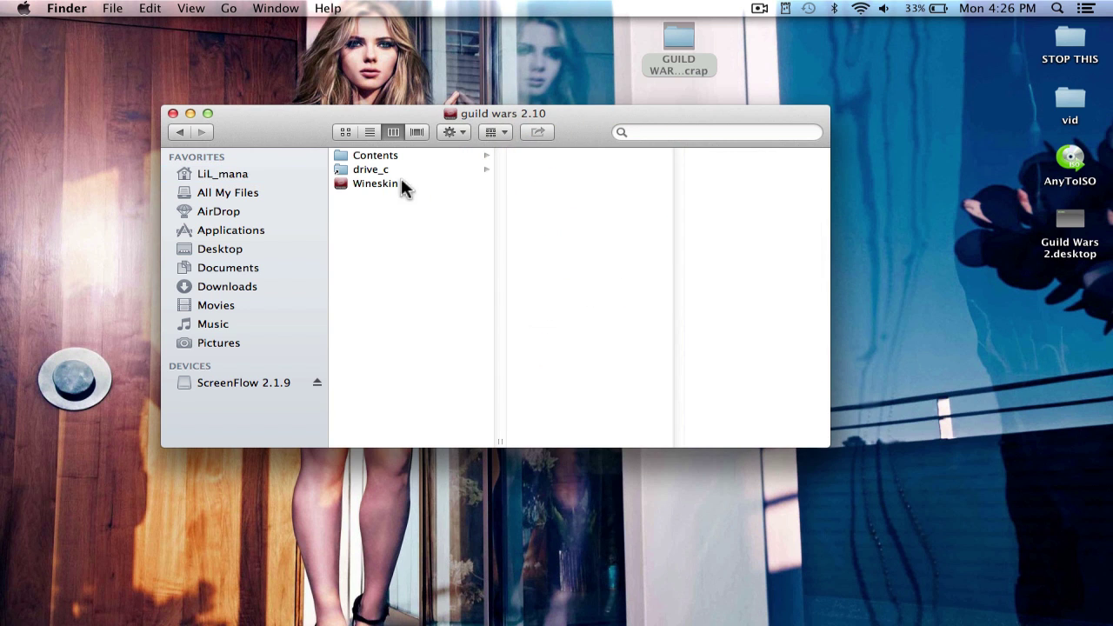
Step: Launch the Wineskin app inside the guild wars 2.10 package and open its advanced settings
click(367, 182)
right_click(373, 190)
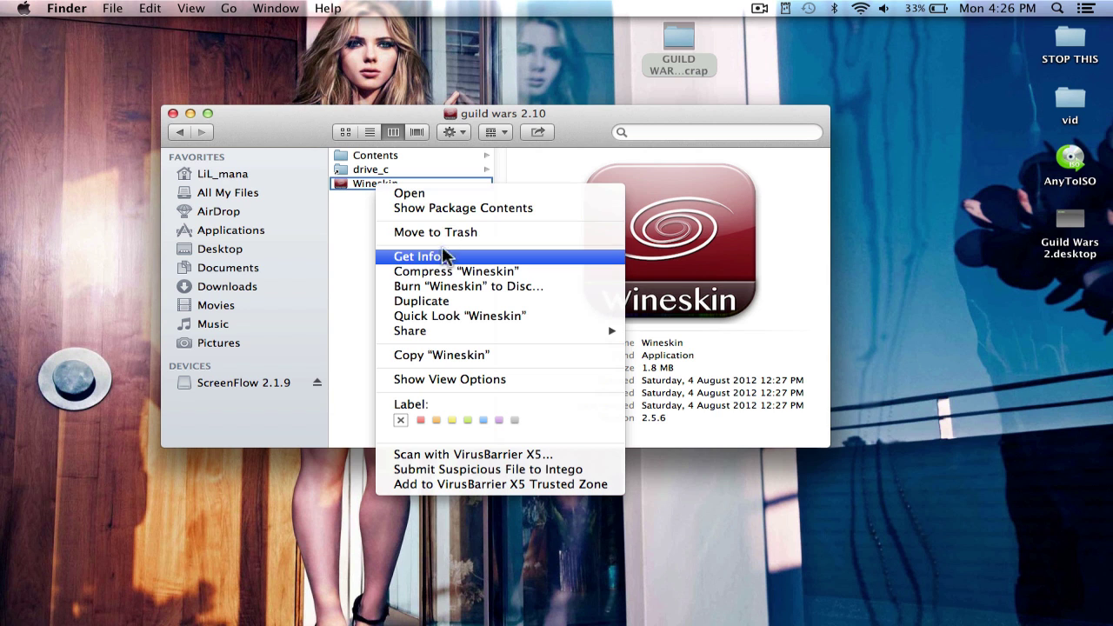
click(422, 193)
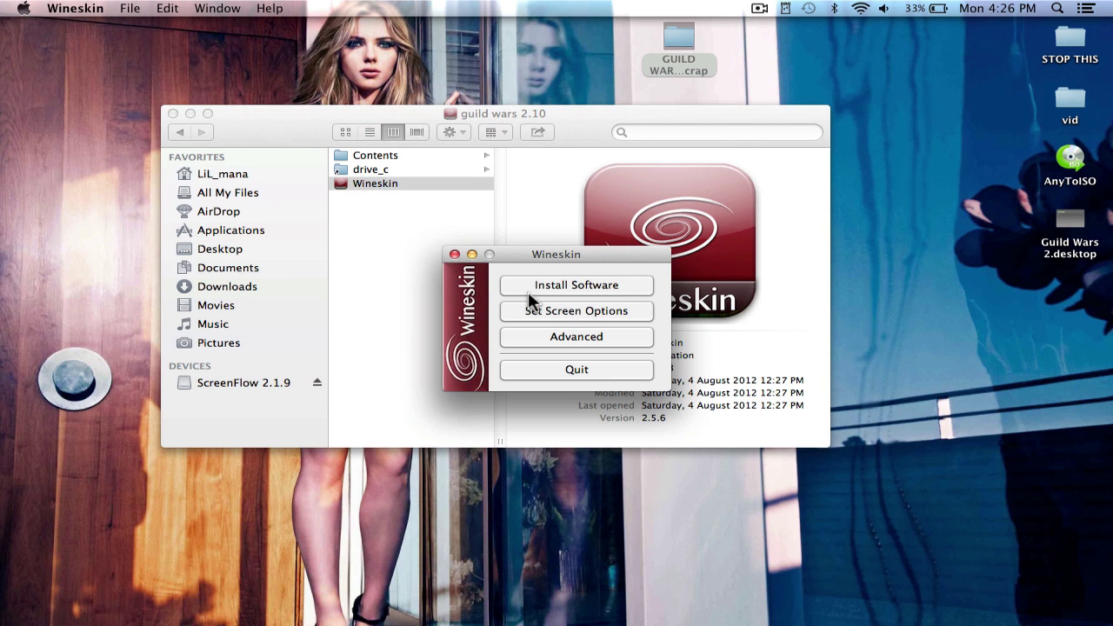
click(599, 337)
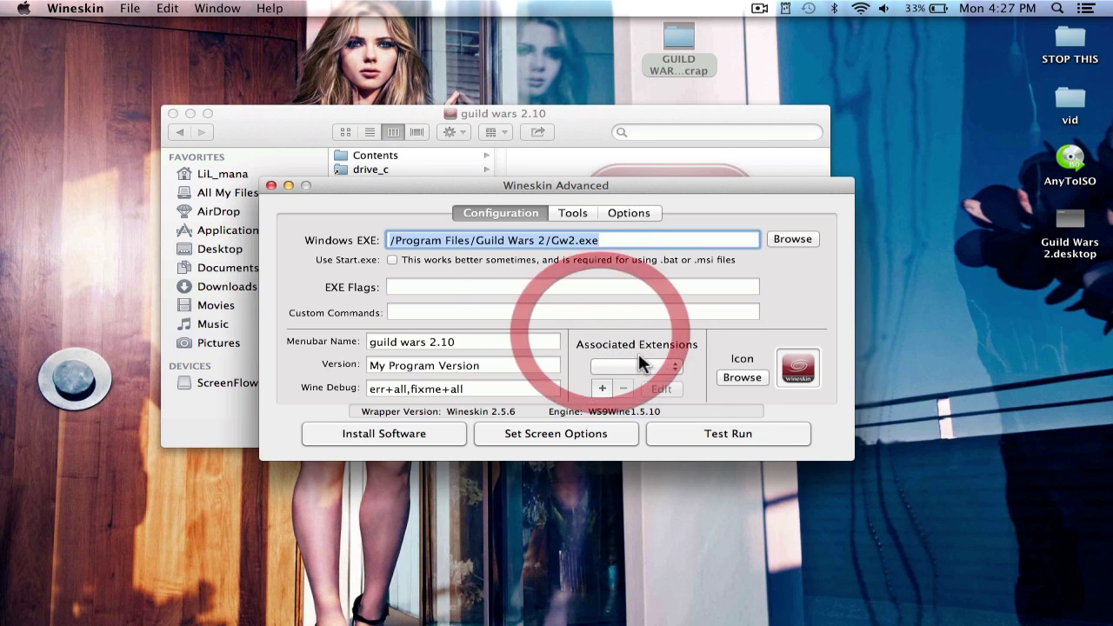
Step: Paste -useoldlauncher as the EXE flag for Gw2.exe and close the advanced settings
click(435, 286)
key(super+v)
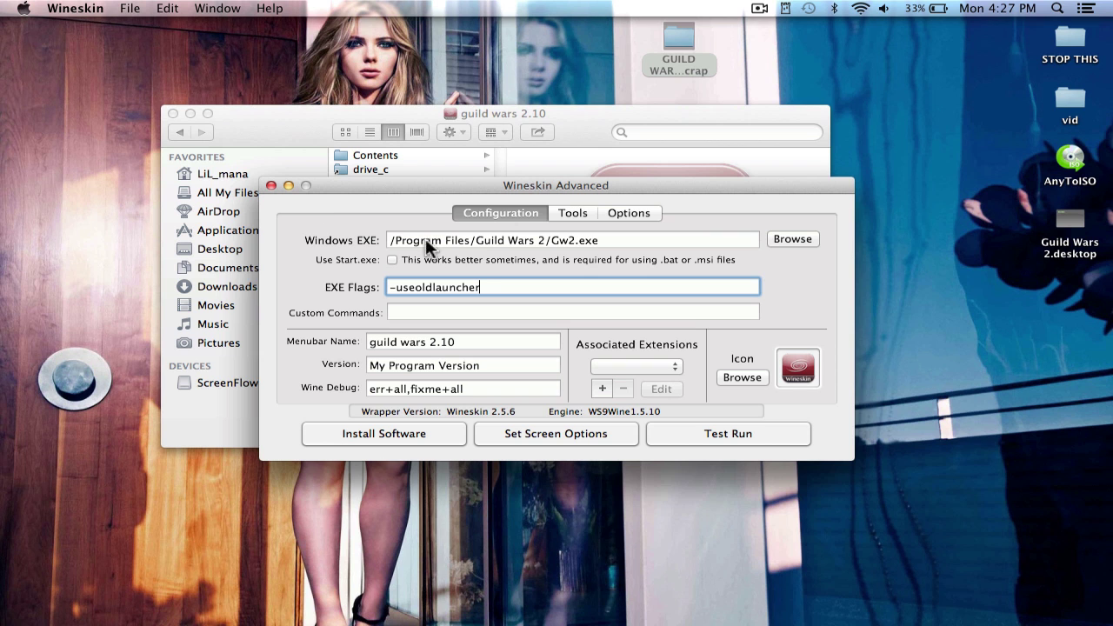
drag(425, 238, 612, 242)
click(612, 241)
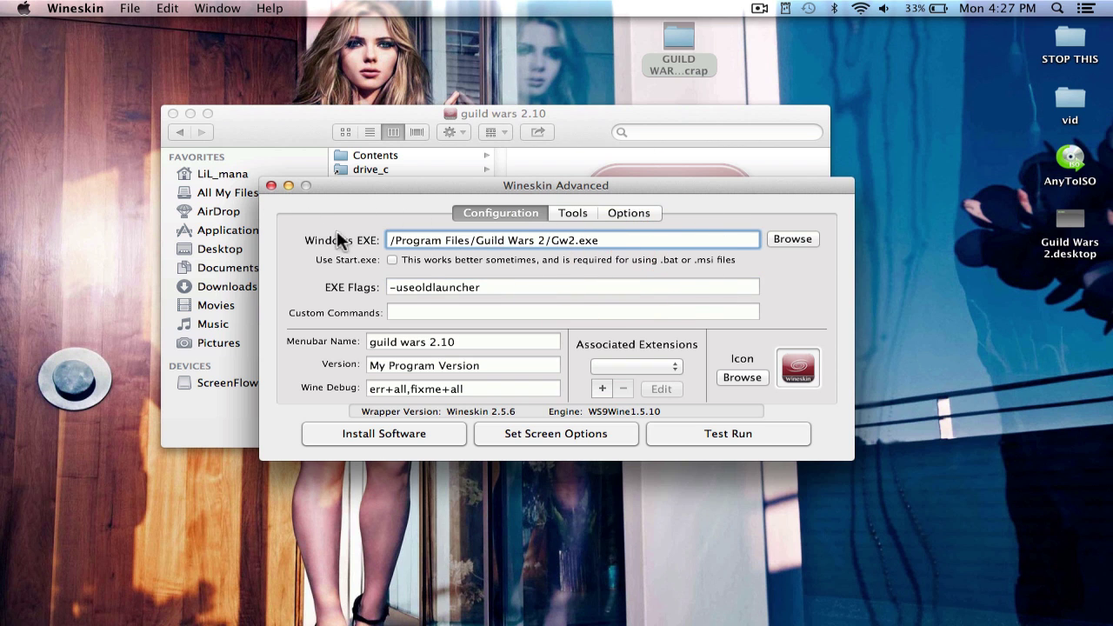
click(413, 287)
click(272, 186)
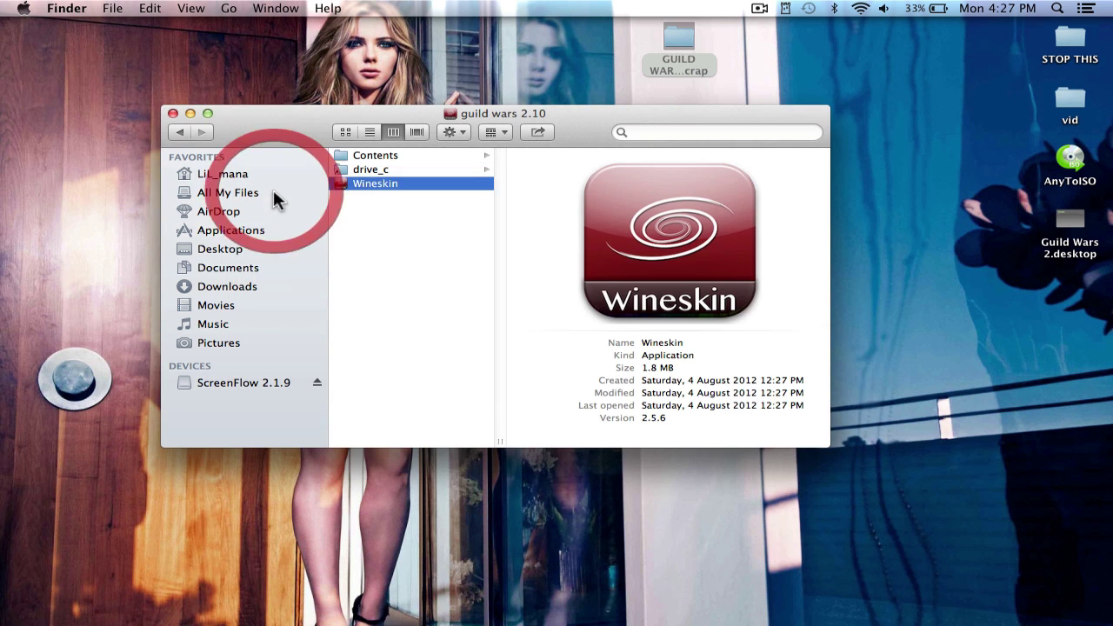
Step: Return to the Wineskin folder in Applications and launch the guild wars 2.10 wrapper
click(398, 249)
click(180, 131)
click(561, 232)
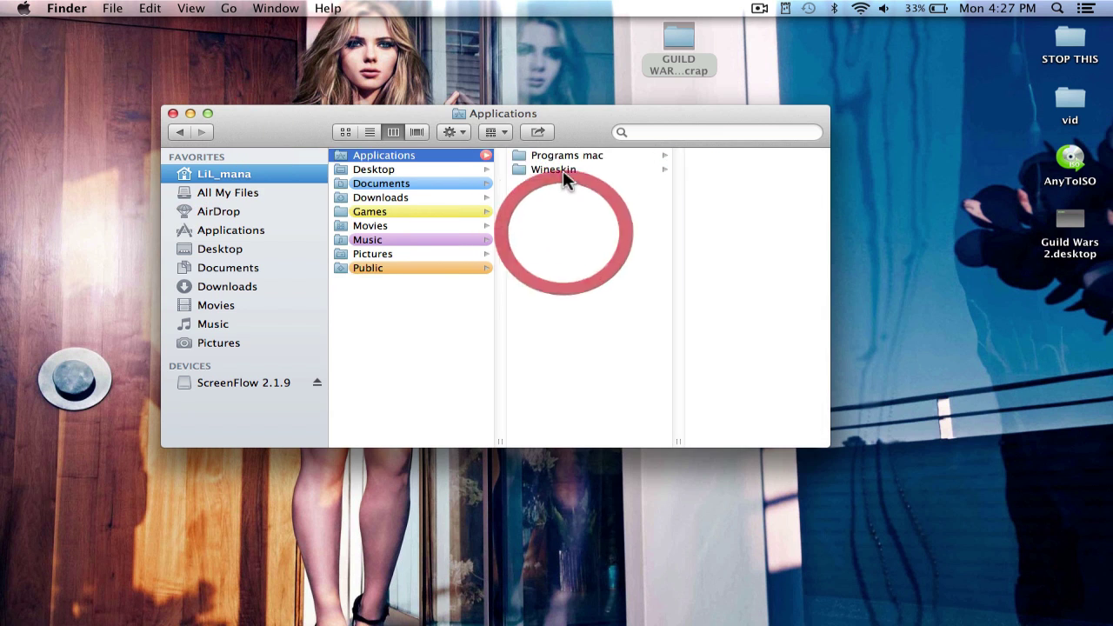
click(562, 172)
click(681, 155)
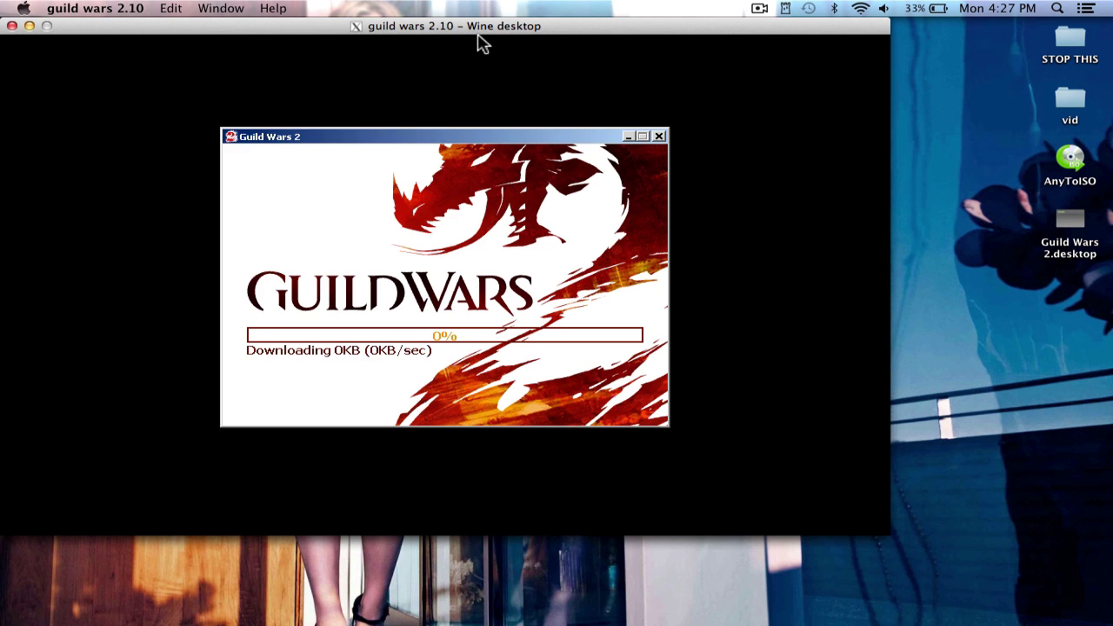
Step: Reposition the Wine desktop and its Guild Wars 2 launcher, and close the Wine desktop and the Wineskin folder window
drag(474, 27, 514, 45)
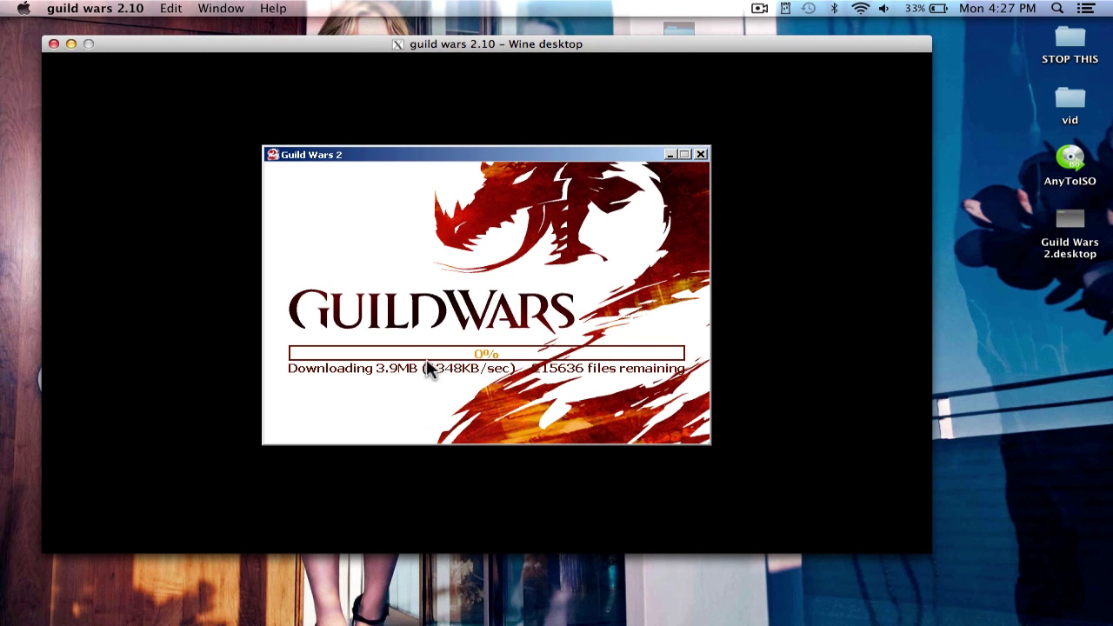
click(480, 290)
drag(396, 157, 434, 164)
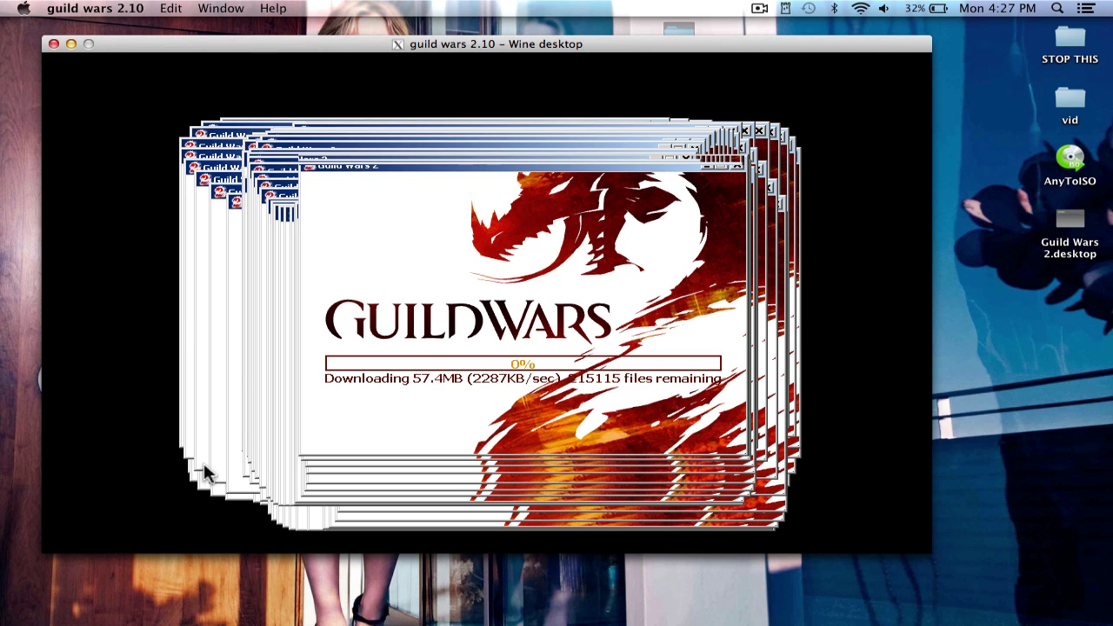
click(53, 44)
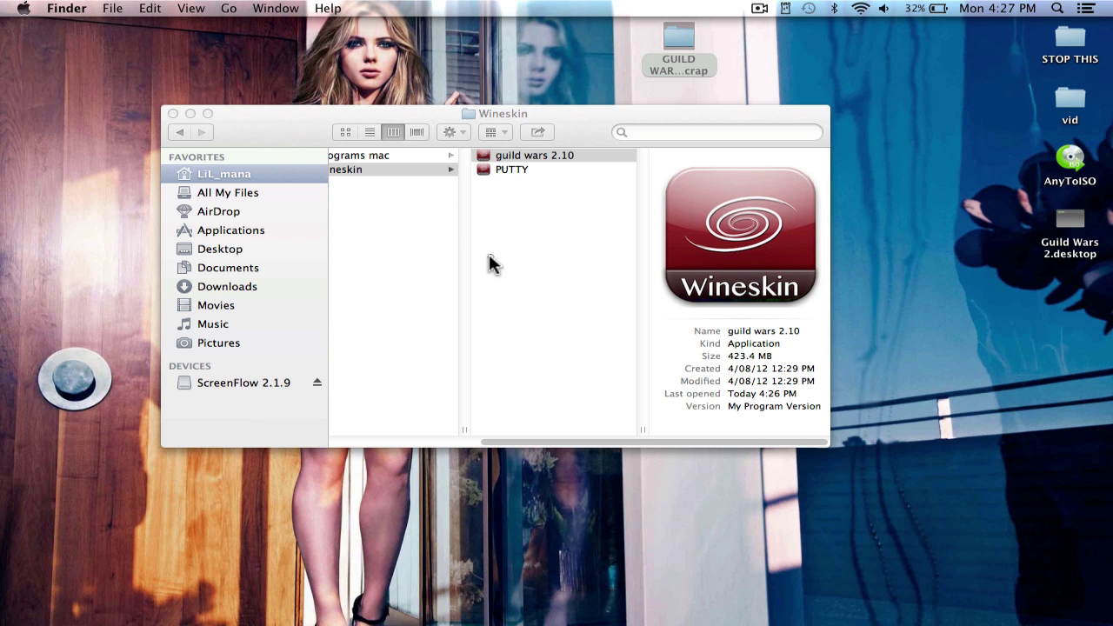
click(172, 113)
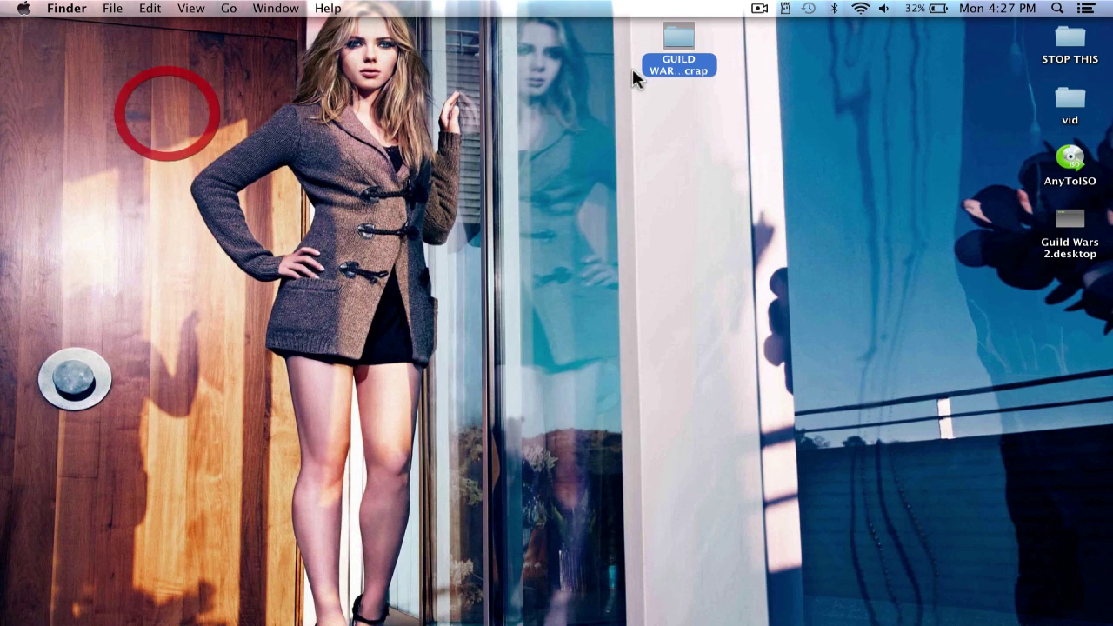
Step: Launch GuildWars 2 from the Wineskin Games folder inside GUILD WARS 2 Setup crap on the desktop
double_click(675, 39)
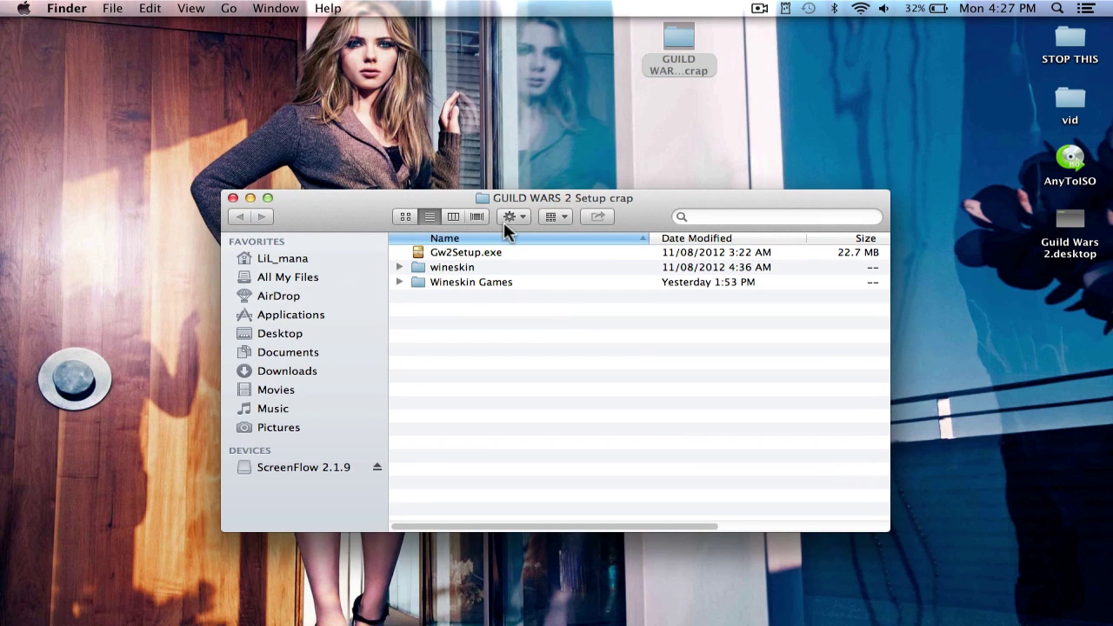
double_click(461, 282)
click(452, 267)
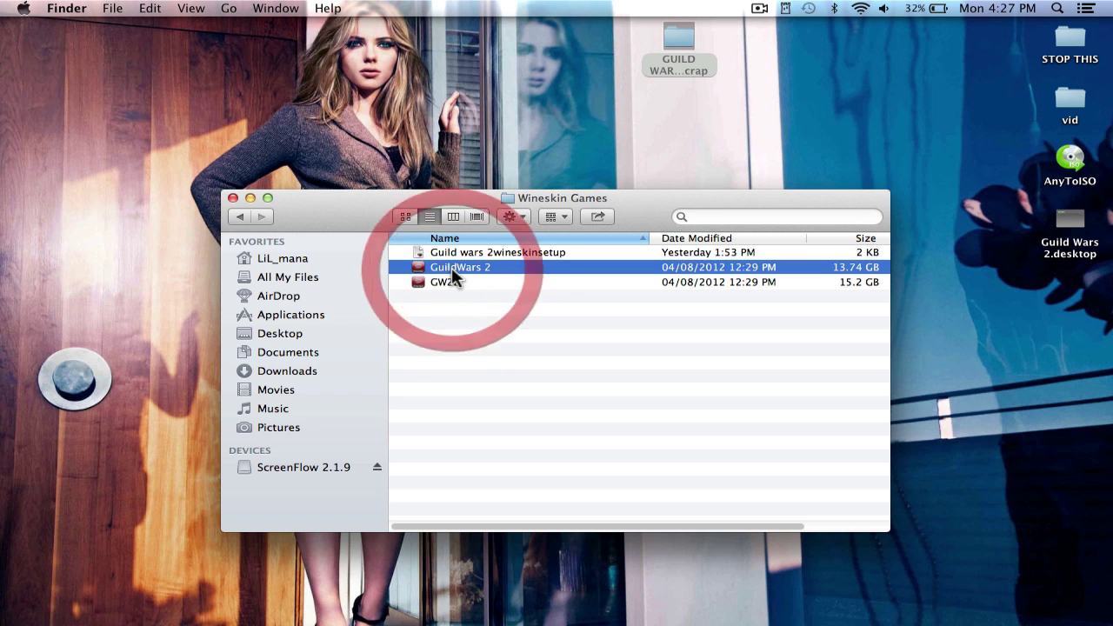
click(458, 279)
click(461, 267)
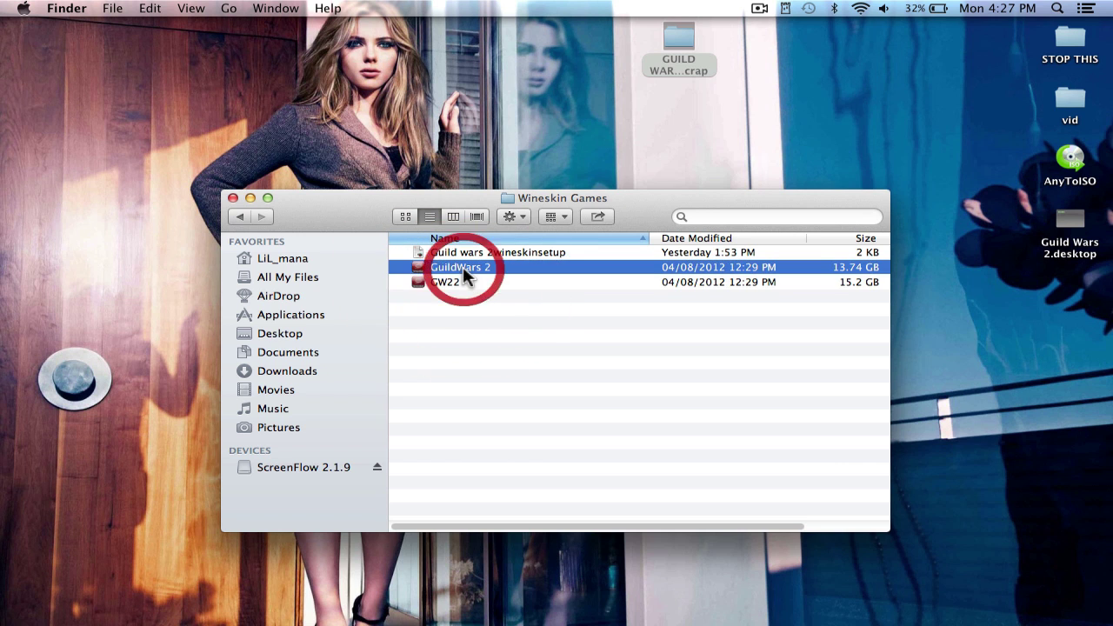
double_click(463, 265)
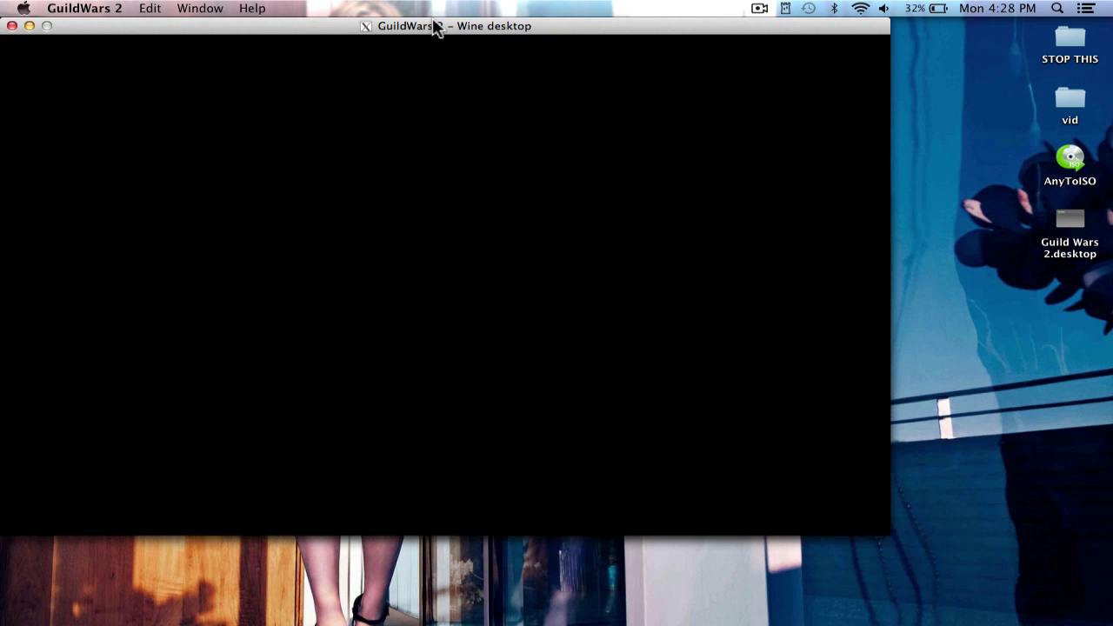
Step: Reposition the GuildWars 2 Wine desktop, enter the account password in the login form, and close the Wine desktop without logging in
drag(434, 26, 466, 54)
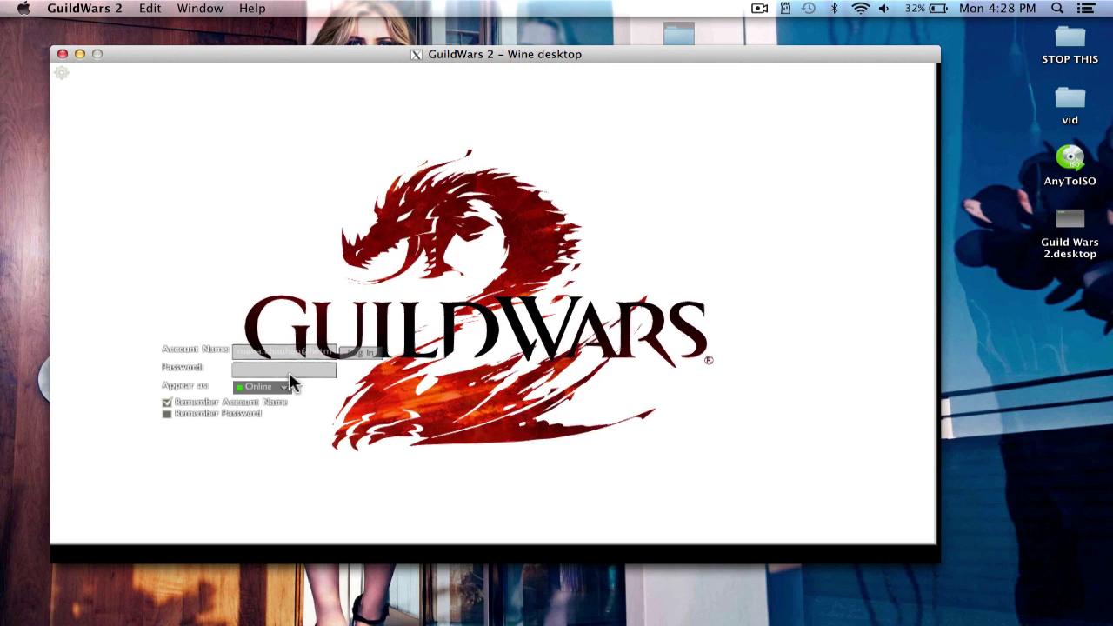
text(****)
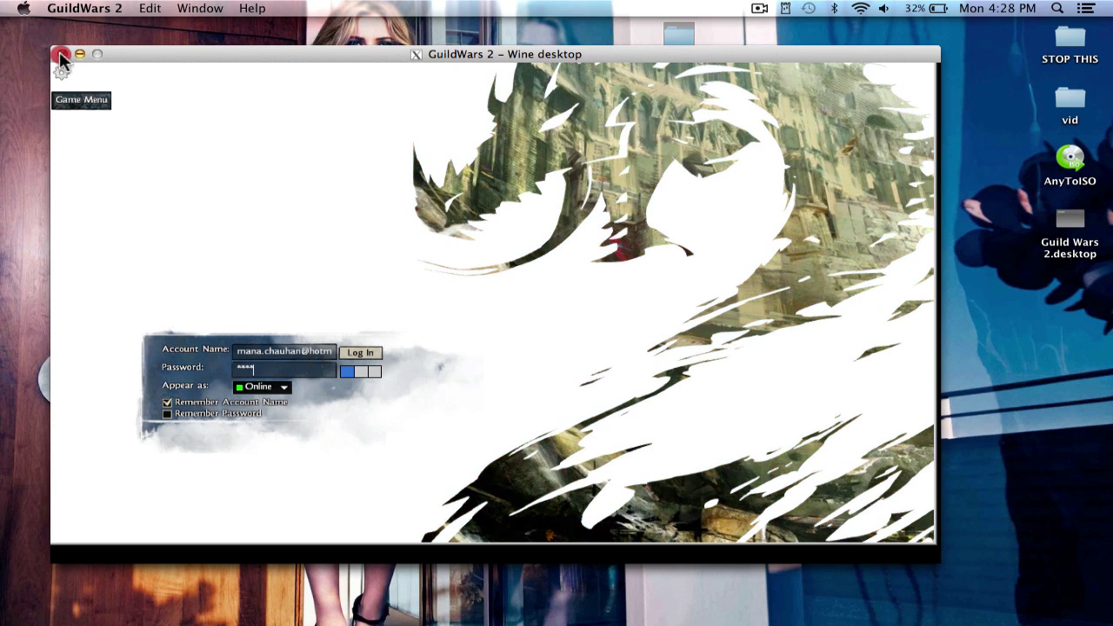
click(59, 55)
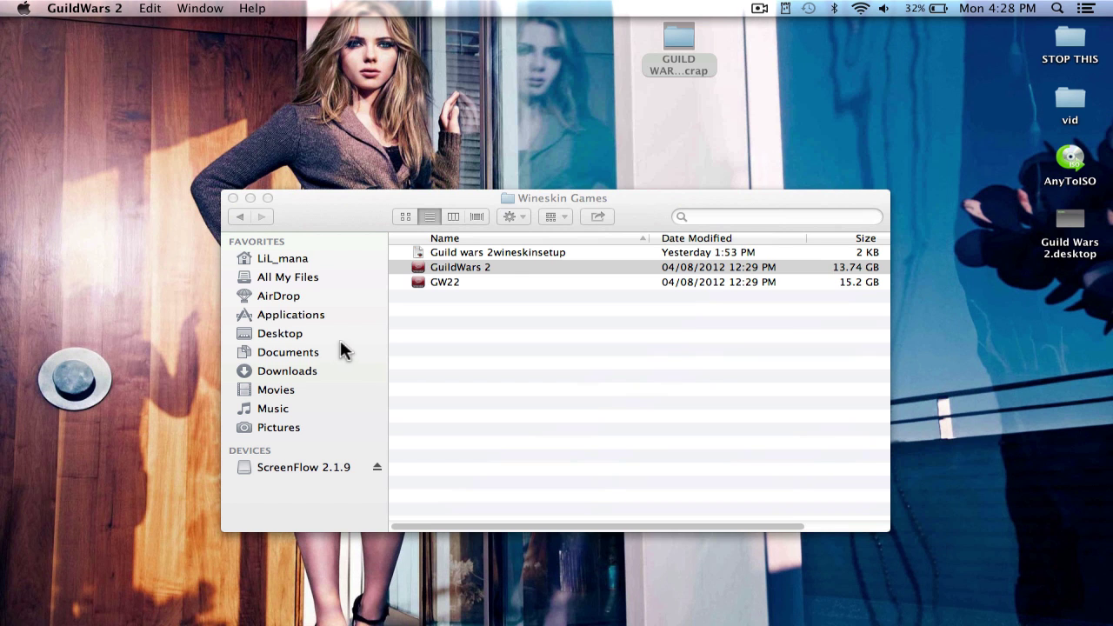
Step: Deselect GuildWars 2 and close the Wineskin Games folder window
click(510, 401)
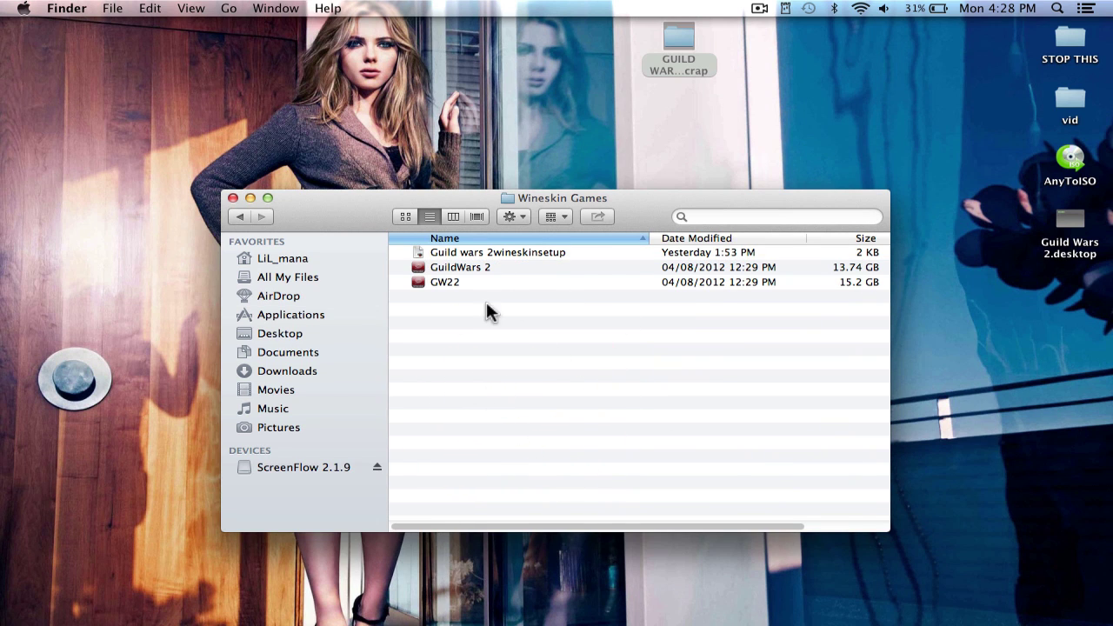
click(232, 199)
click(566, 255)
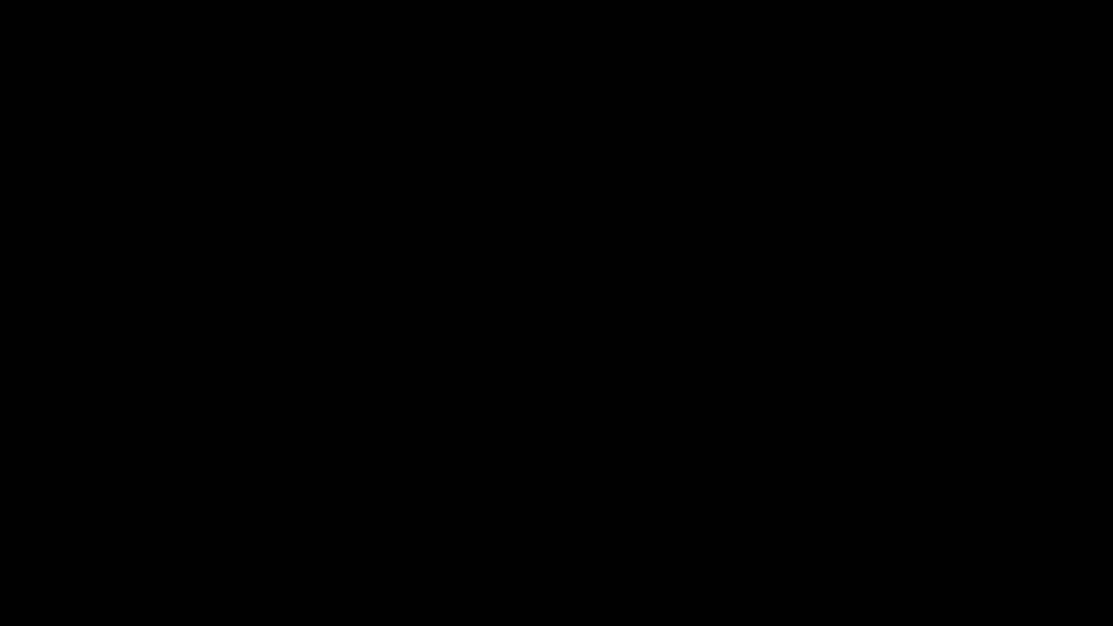